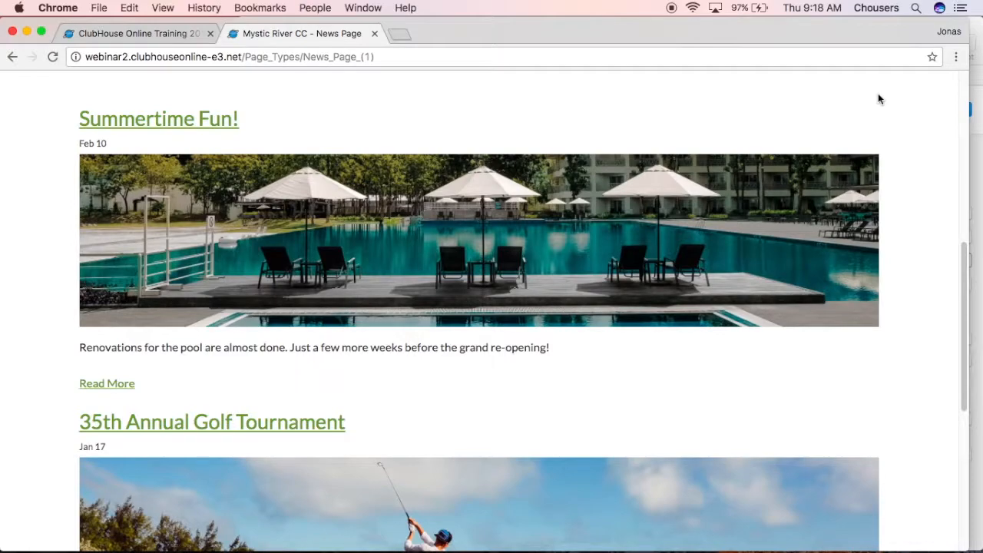
# Review the full Summertime Fun! article and examine the news feed on the Member Central page
pyautogui.click(183, 123)
pyautogui.scroll(-10, 182, 123)
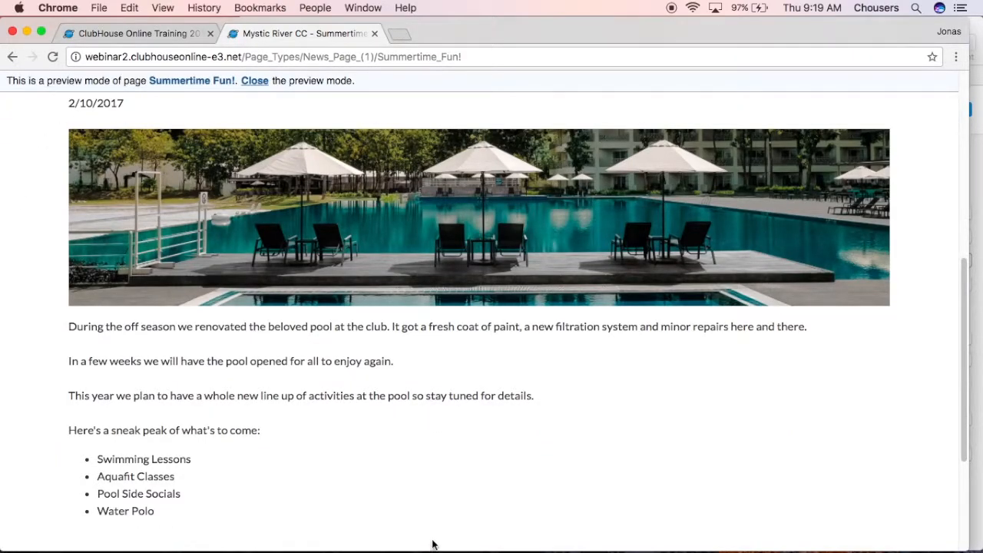
pyautogui.scroll(10, 434, 542)
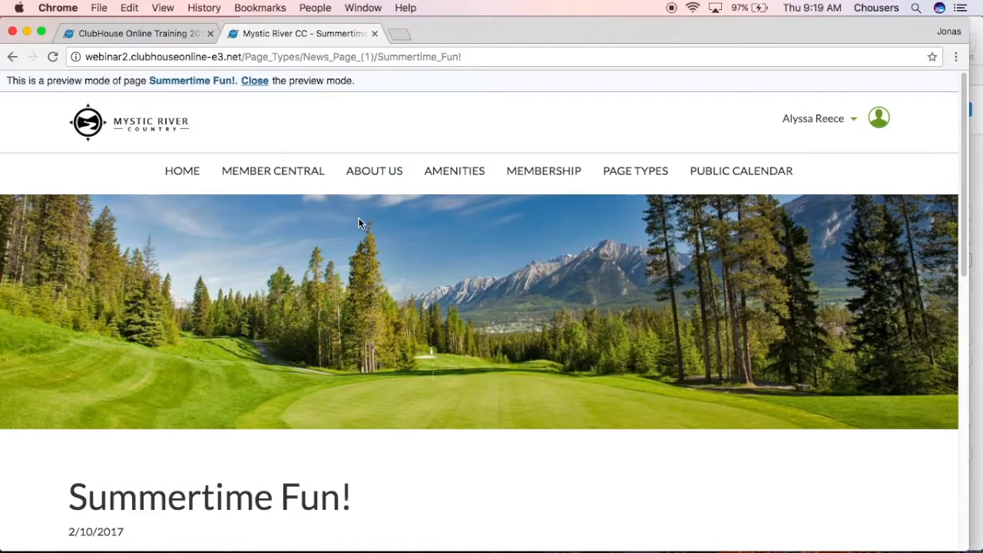
pyautogui.click(220, 167)
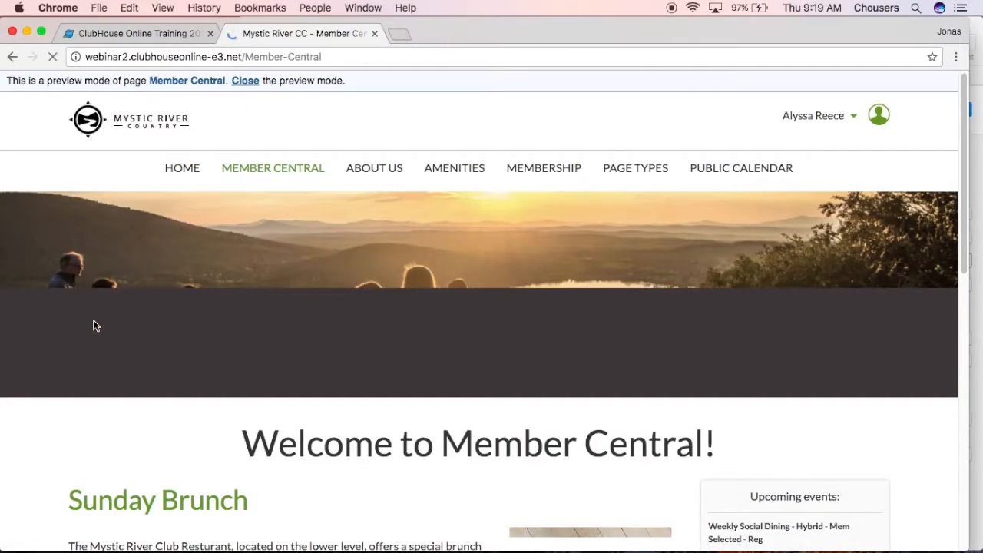
pyautogui.scroll(-3, 93, 322)
pyautogui.scroll(-8, 94, 327)
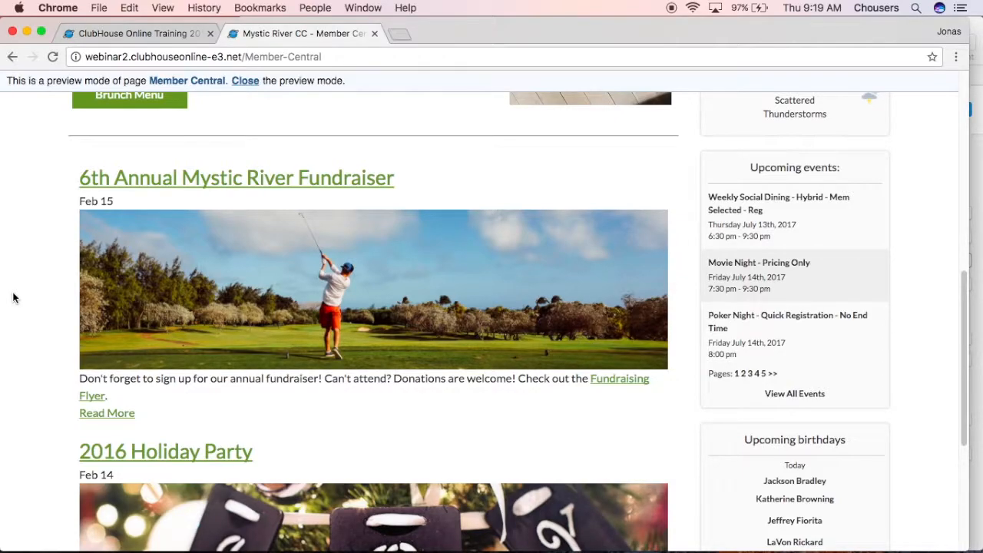
# In the site administration, create a menu item page named Mystic River News under Member Central using the Basic Responsive News Feed Descending template
pyautogui.click(159, 40)
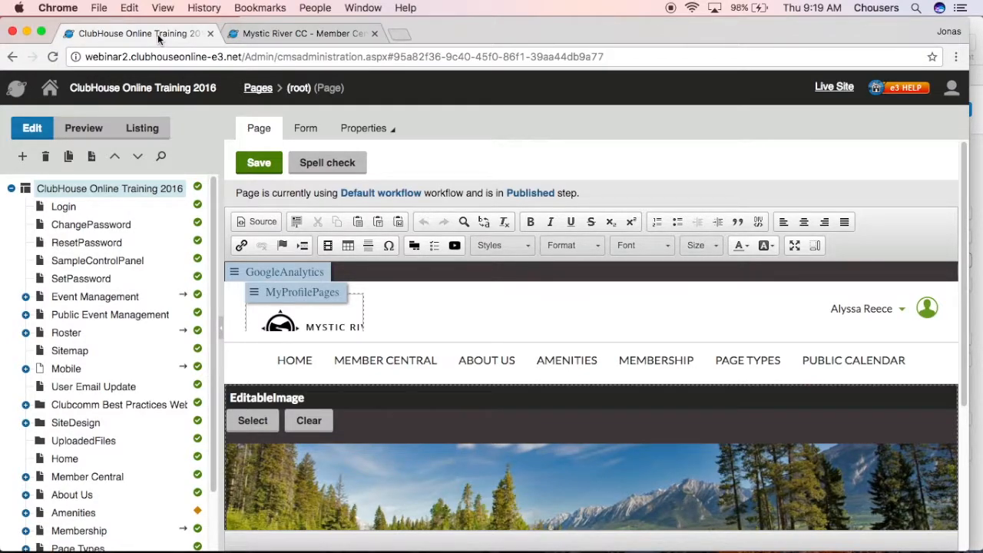
pyautogui.click(63, 482)
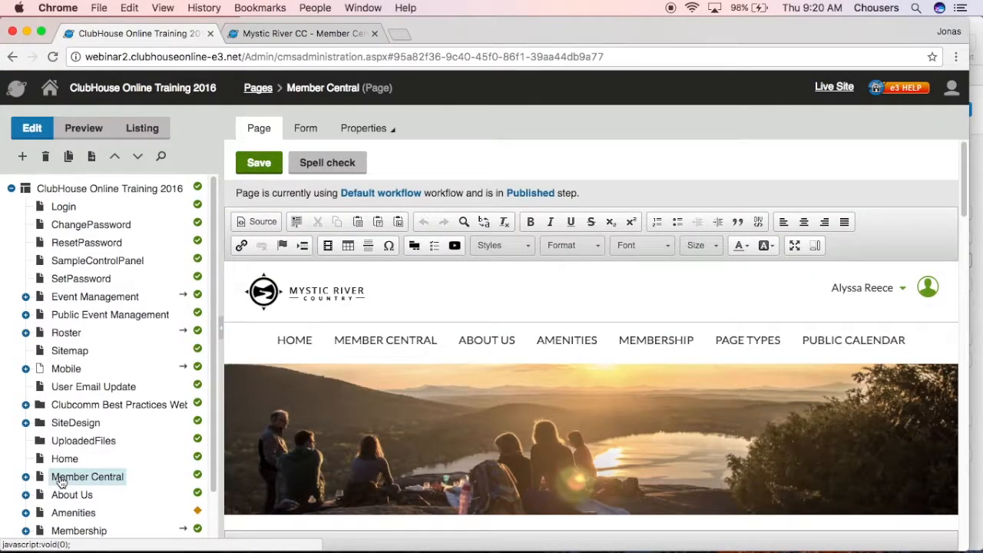
pyautogui.click(23, 157)
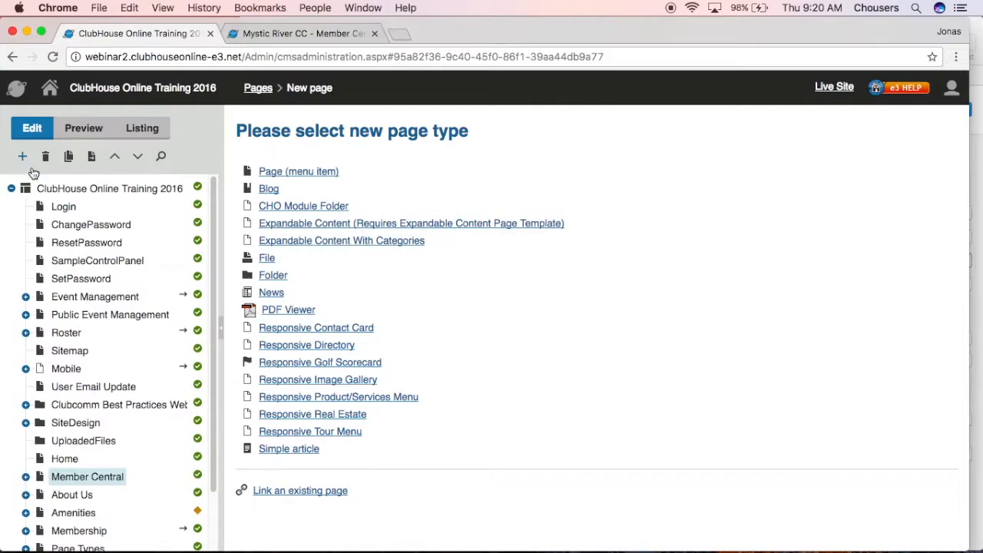
pyautogui.click(335, 177)
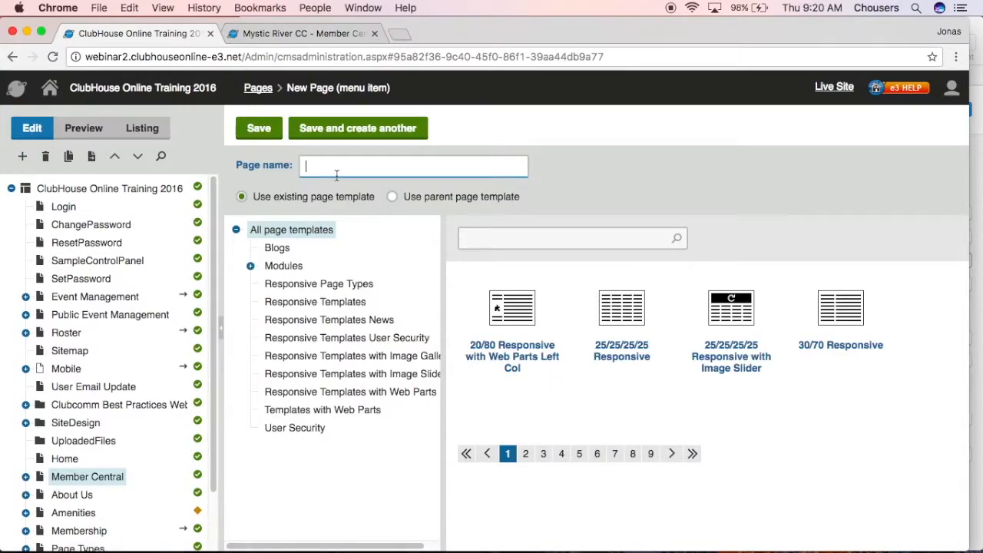
pyautogui.click(350, 321)
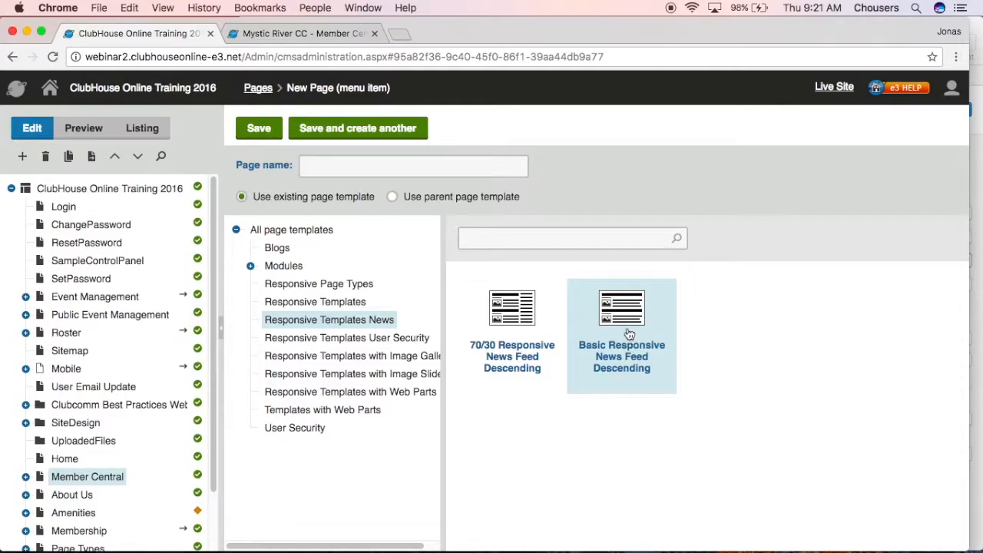
pyautogui.click(458, 169)
pyautogui.write('Mystic River News')
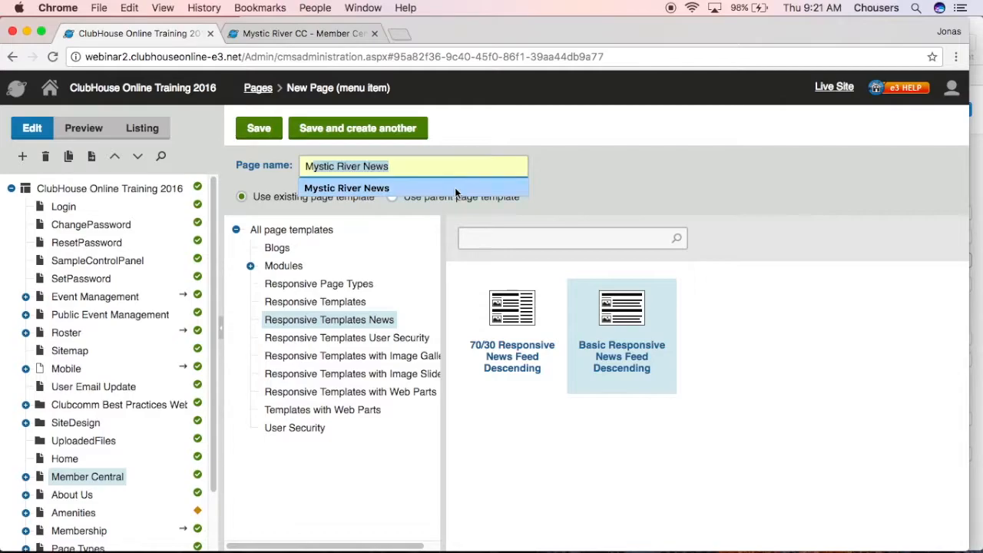
pyautogui.click(455, 192)
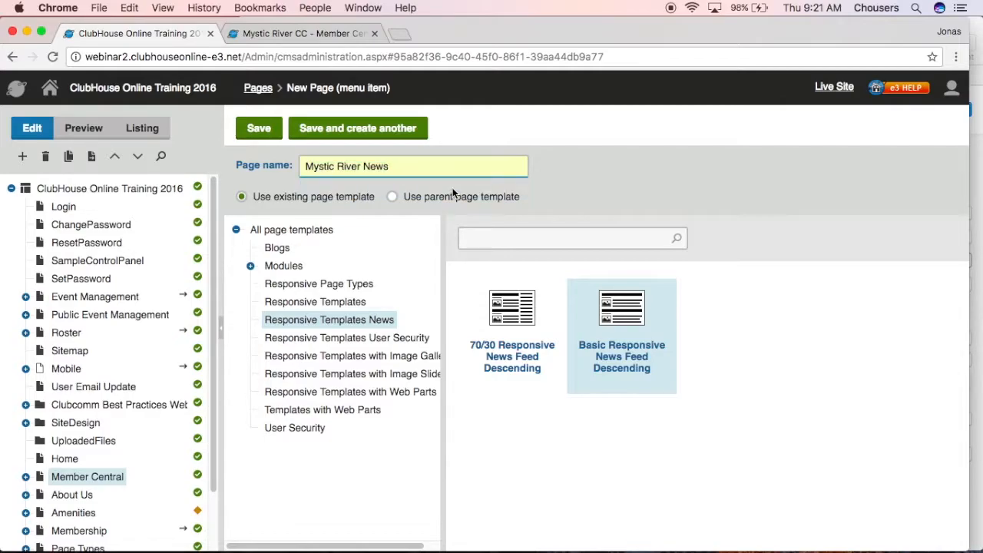
pyautogui.click(265, 136)
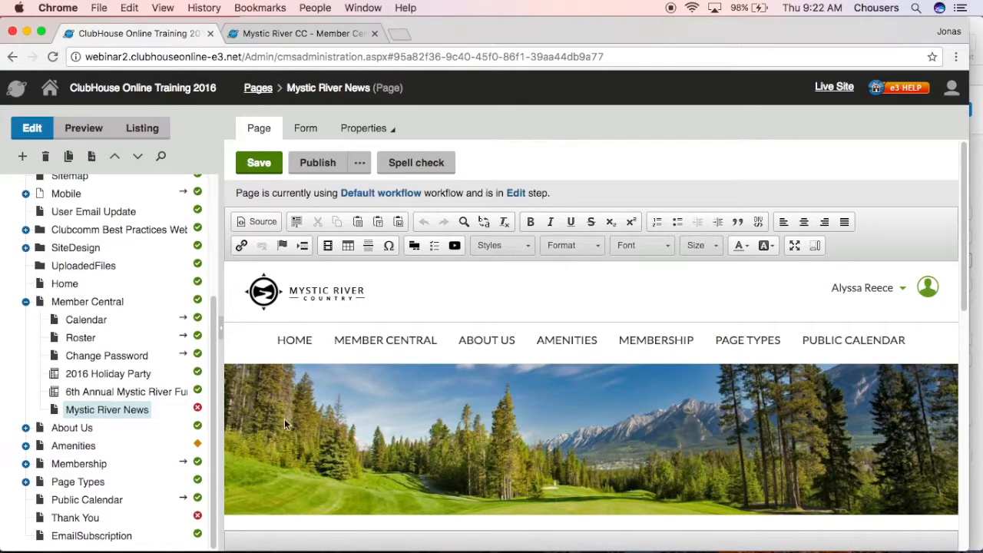
# Enter the text "Mystic River News" in the editable content area above the NewsRepeater web part
pyautogui.scroll(-5, 285, 419)
pyautogui.click(302, 379)
pyautogui.scroll(-2, 302, 379)
pyautogui.click(278, 498)
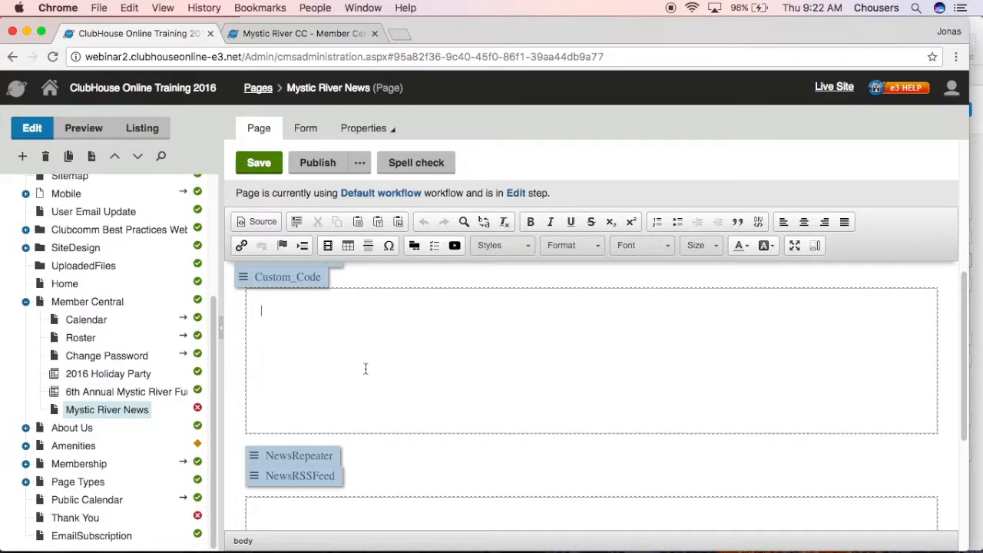
pyautogui.write('Mystic River News')
# Center the "Mystic River News" text and format it as Heading 1
pyautogui.moveTo(372, 309); pyautogui.dragTo(266, 300)
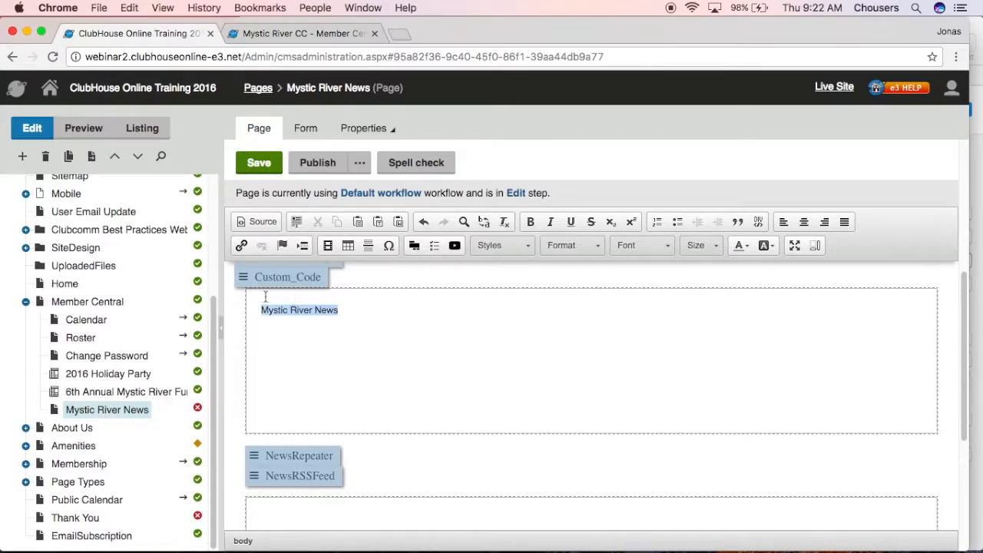
pyautogui.click(803, 222)
pyautogui.click(599, 246)
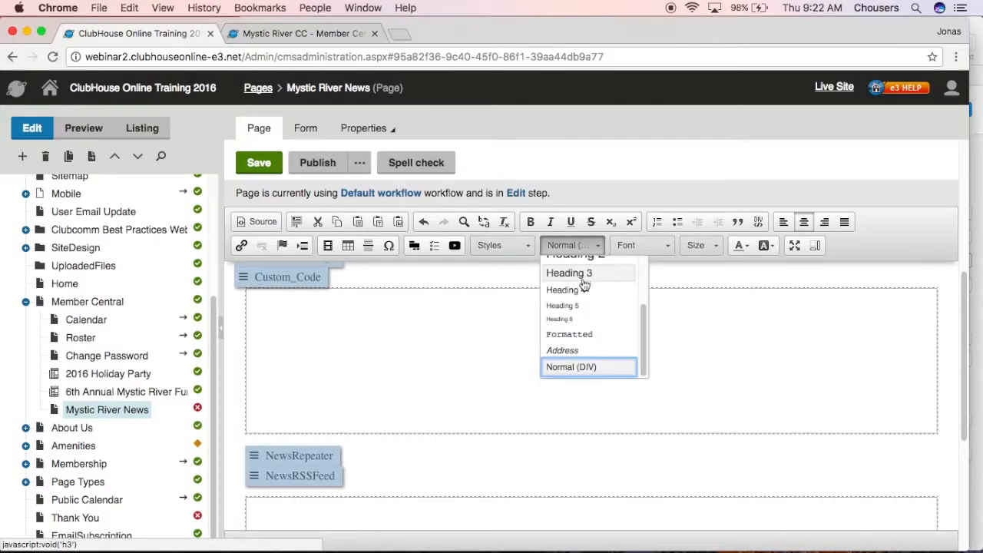
pyautogui.scroll(3, 583, 284)
pyautogui.click(596, 265)
pyautogui.click(543, 398)
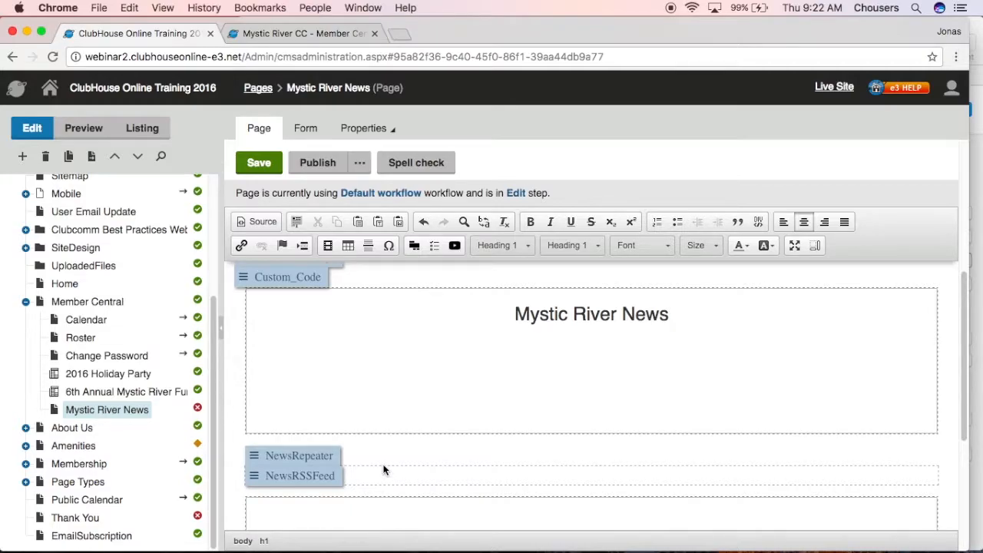
# Configure the NewsRepeater web part with a page size of 2 and paging enabled
pyautogui.click(313, 459)
pyautogui.scroll(-4, 411, 485)
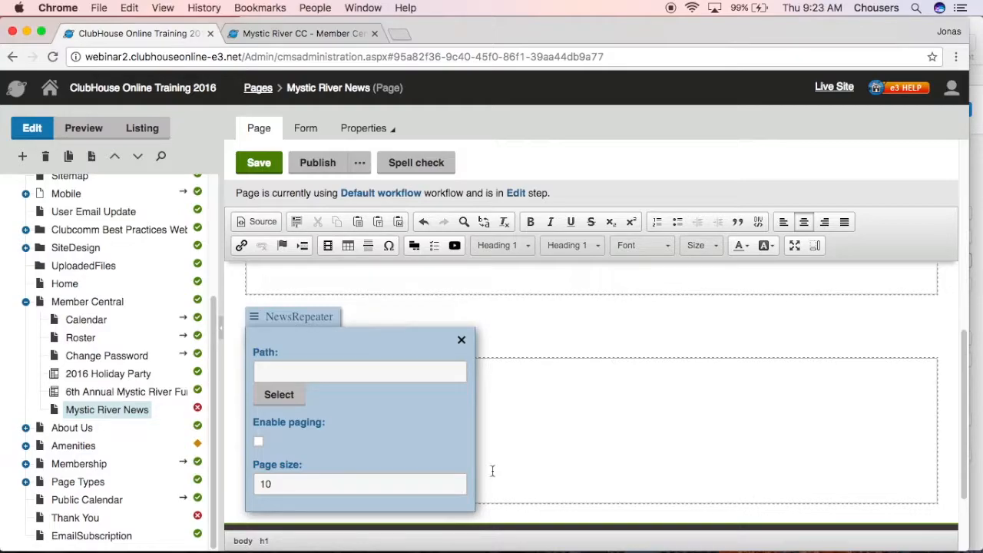
pyautogui.moveTo(323, 484); pyautogui.dragTo(263, 484)
pyautogui.write('2')
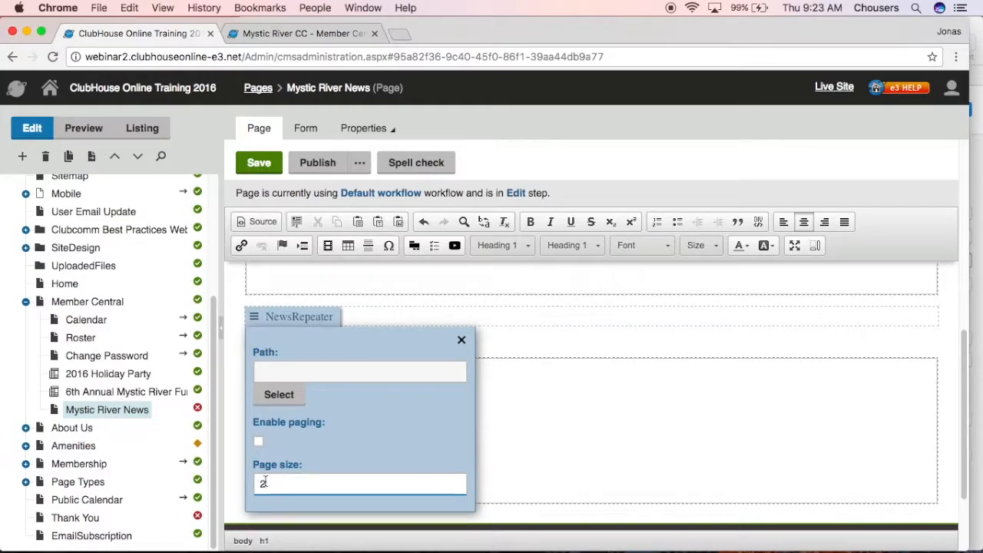
pyautogui.click(258, 441)
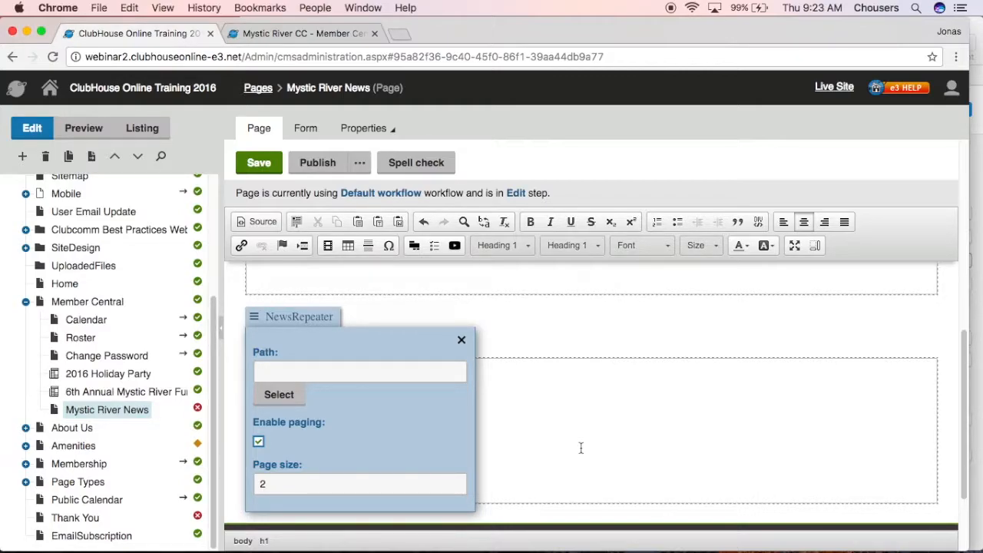
pyautogui.click(460, 340)
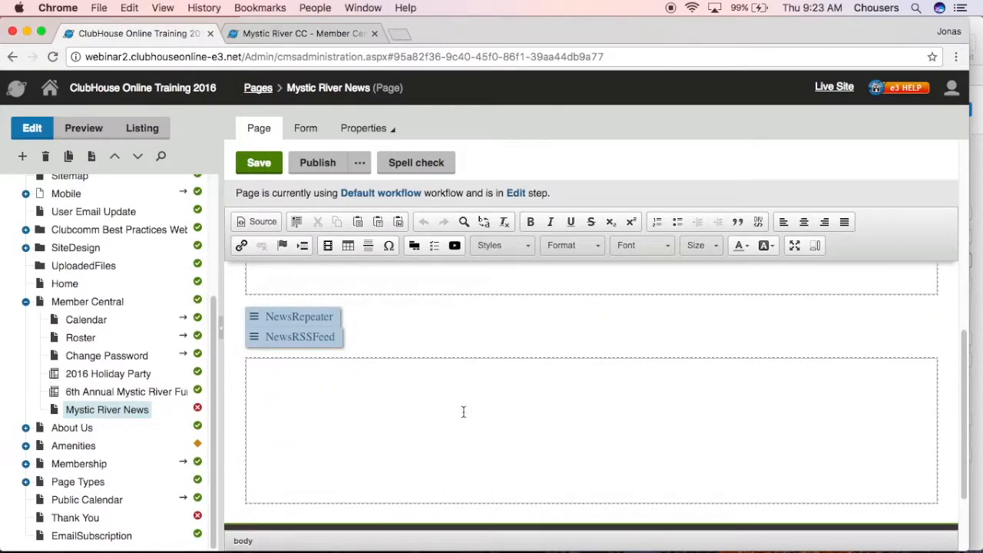
# Turn off the visibility of the NewsRSSFeed web part, and save and publish the Mystic River News page
pyautogui.click(324, 343)
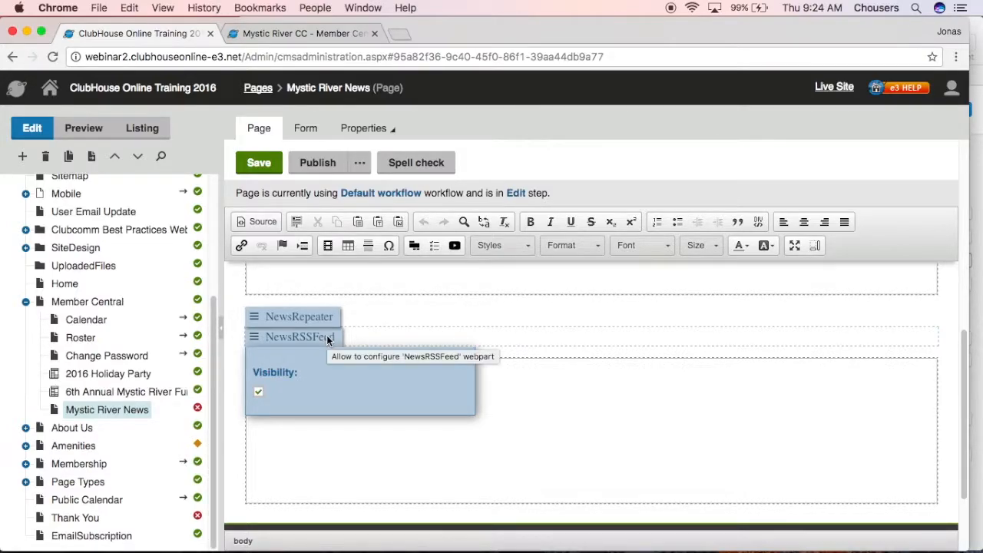
pyautogui.click(259, 393)
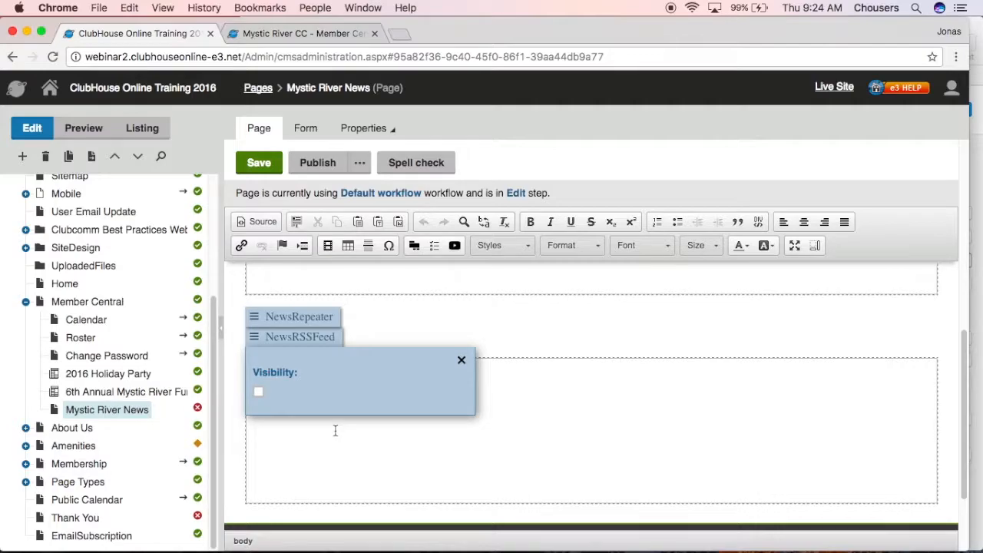
pyautogui.click(257, 163)
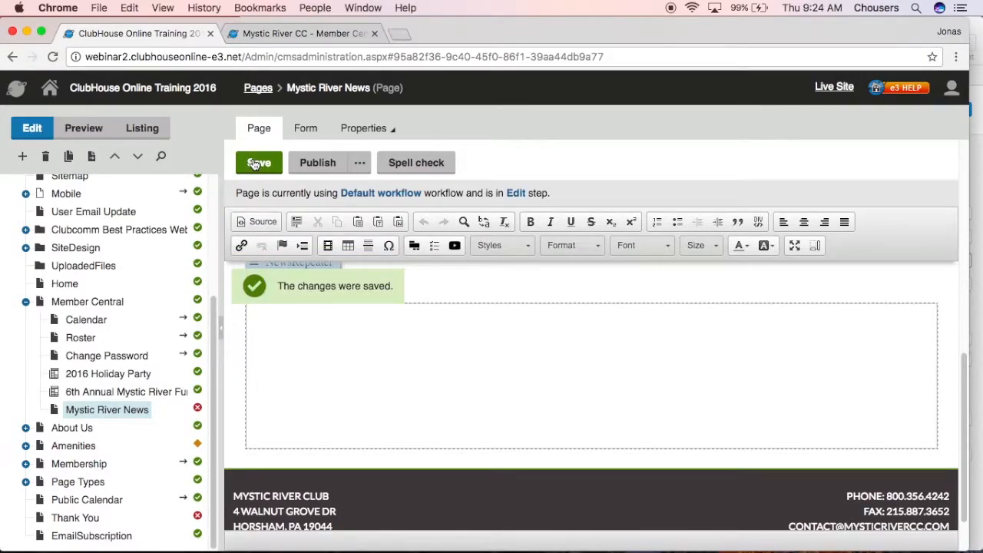
pyautogui.click(314, 166)
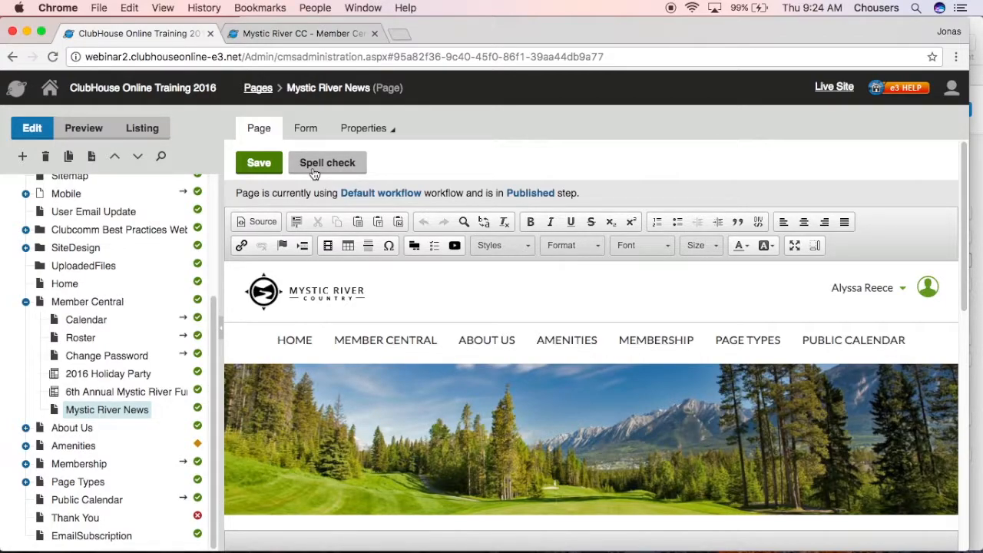
# Start a News item under Mystic River News titled "Summertime Fun!" with today's date as the release date
pyautogui.click(22, 157)
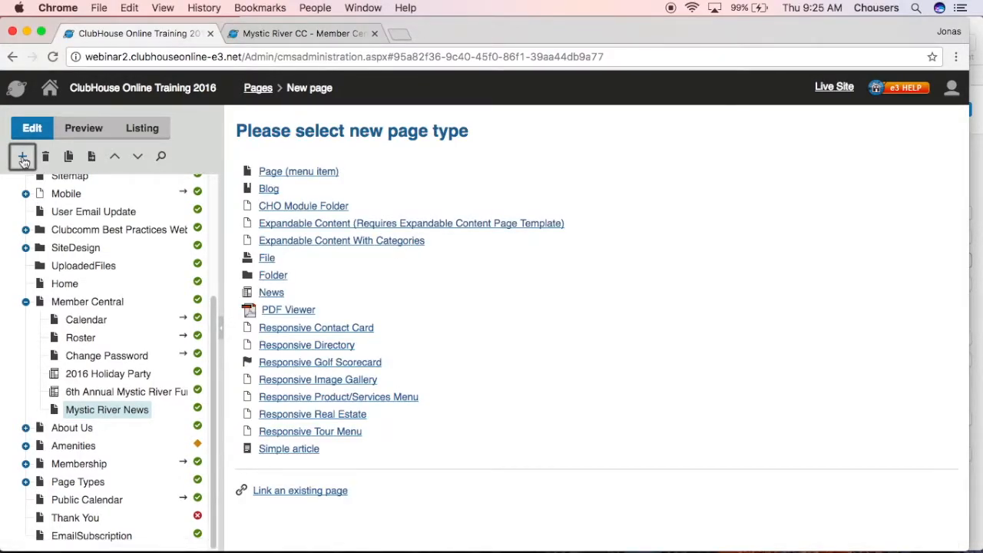
pyautogui.click(263, 299)
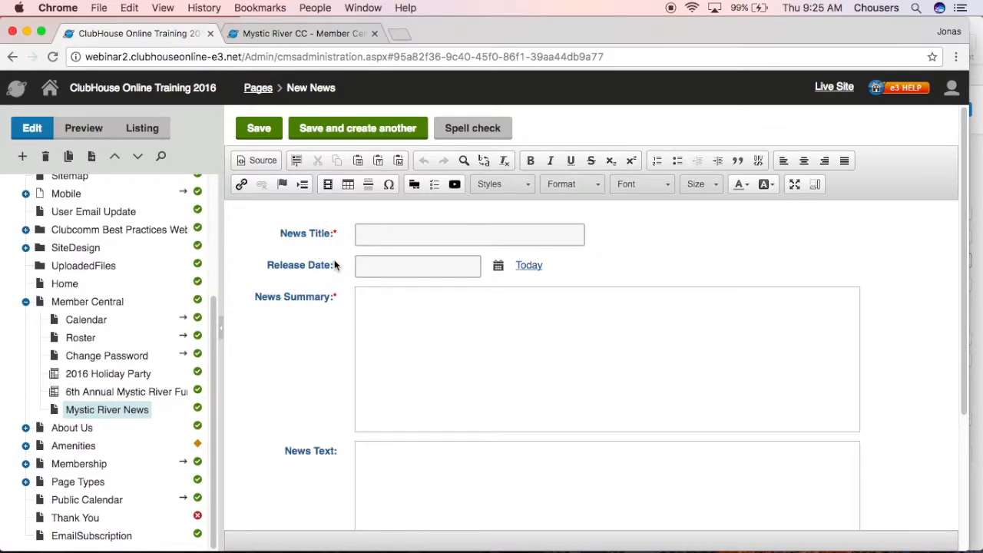
pyautogui.click(385, 232)
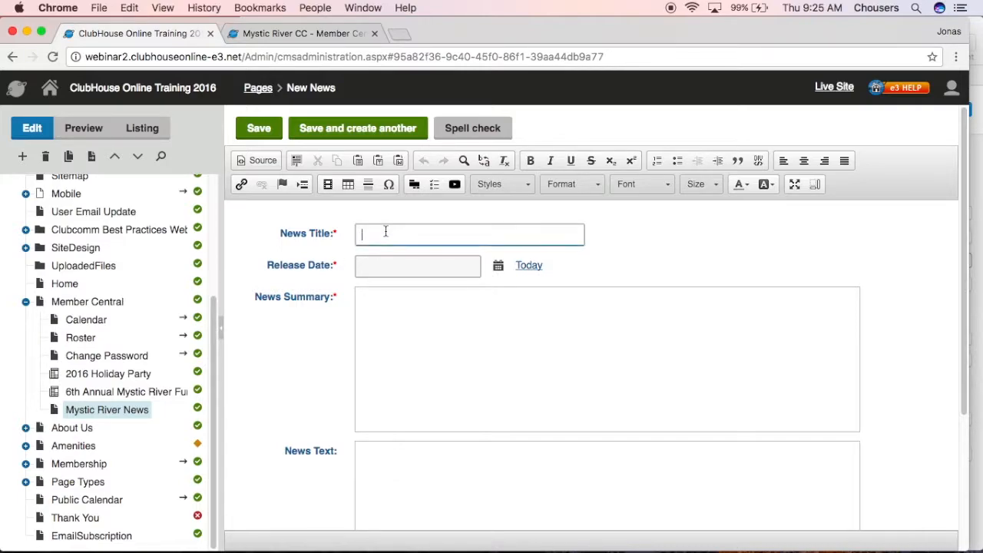
pyautogui.write('Summertime Fun!')
pyautogui.click(527, 269)
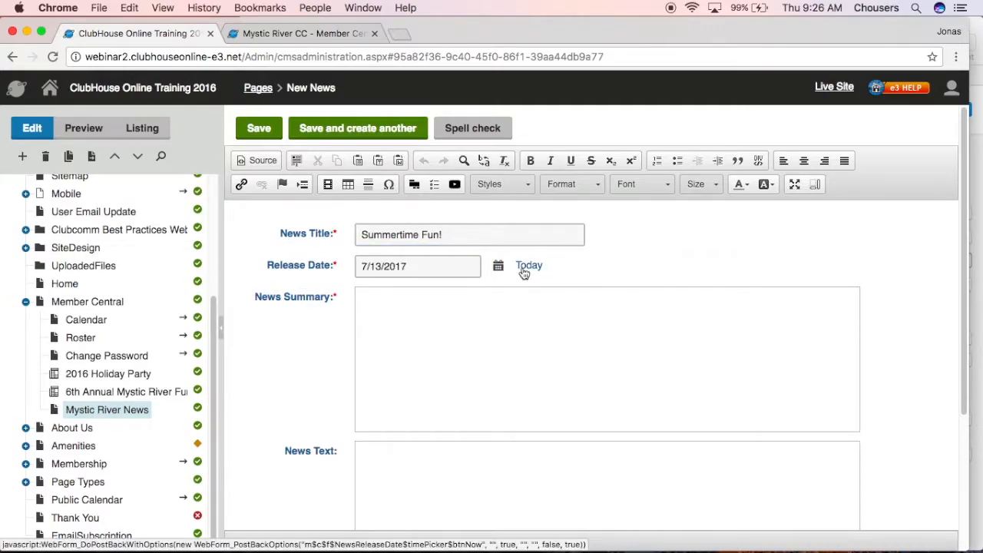
# Copy the pool renovations summary sentence from the Pages document and paste it as plain text into the News Summary
pyautogui.click(502, 305)
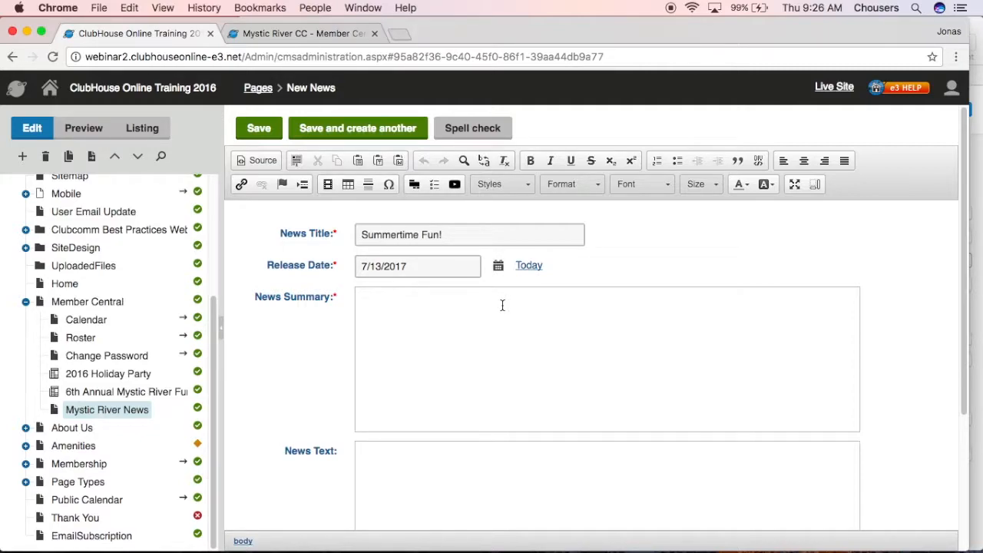
pyautogui.click(978, 204)
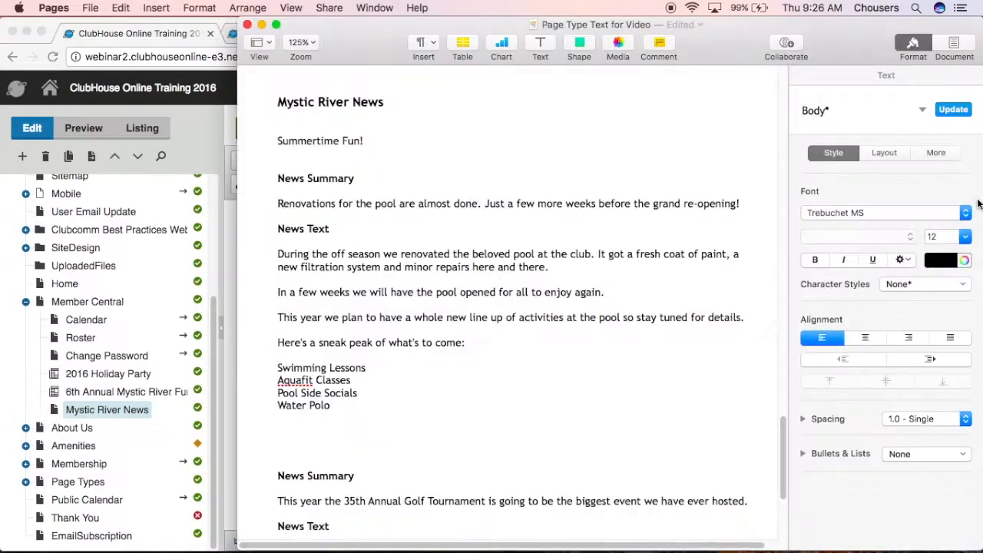
pyautogui.moveTo(739, 203); pyautogui.dragTo(275, 202)
pyautogui.press('super+c')
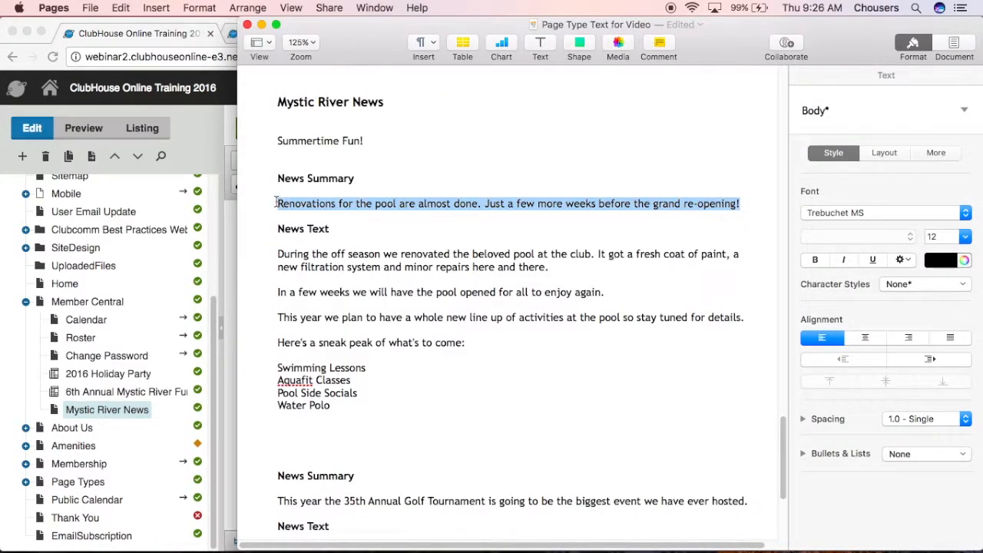
pyautogui.click(46, 43)
pyautogui.click(390, 310)
pyautogui.click(378, 161)
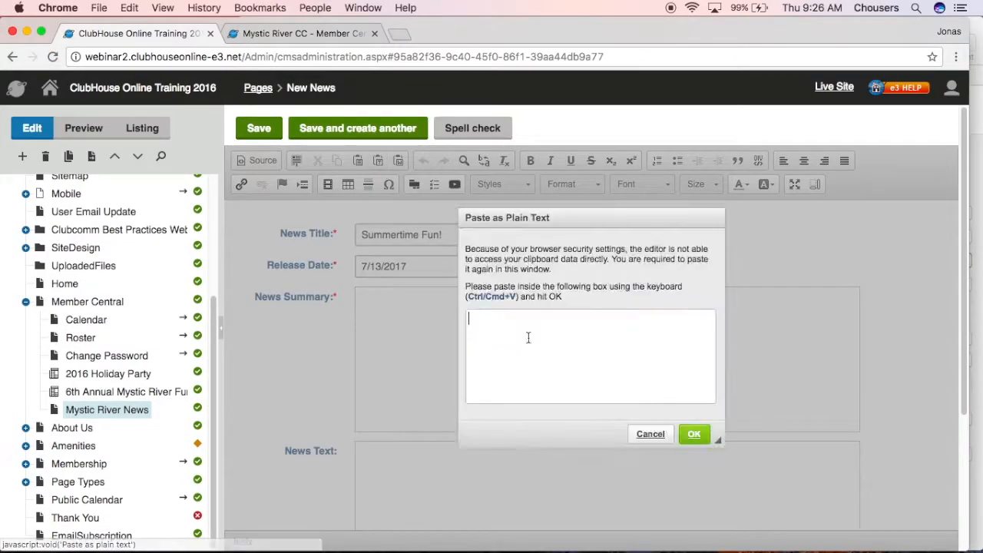
pyautogui.press('super+v')
pyautogui.click(694, 434)
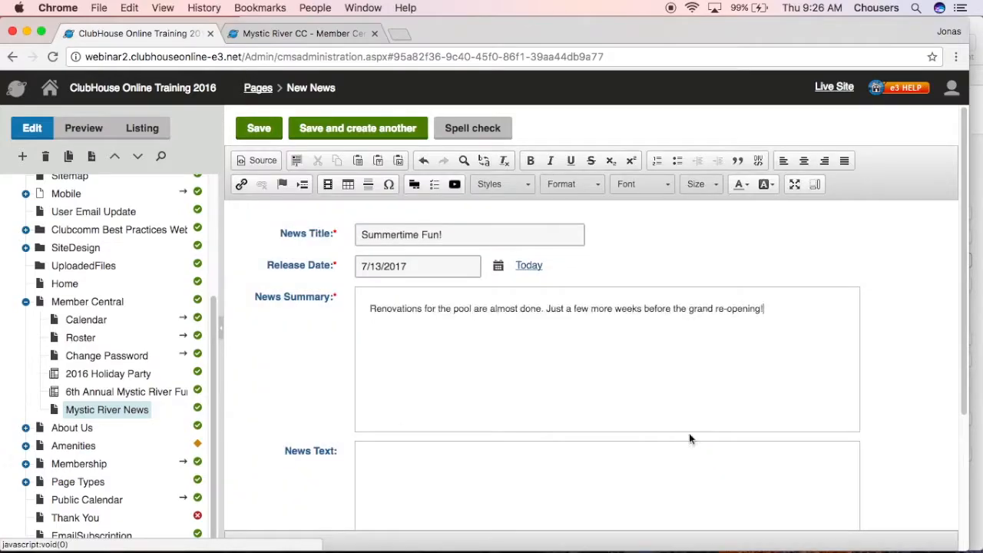
# Copy the pool renovation News Text, through the Water Polo line, from the Pages document and paste it as plain text into the article's News Text
pyautogui.click(680, 457)
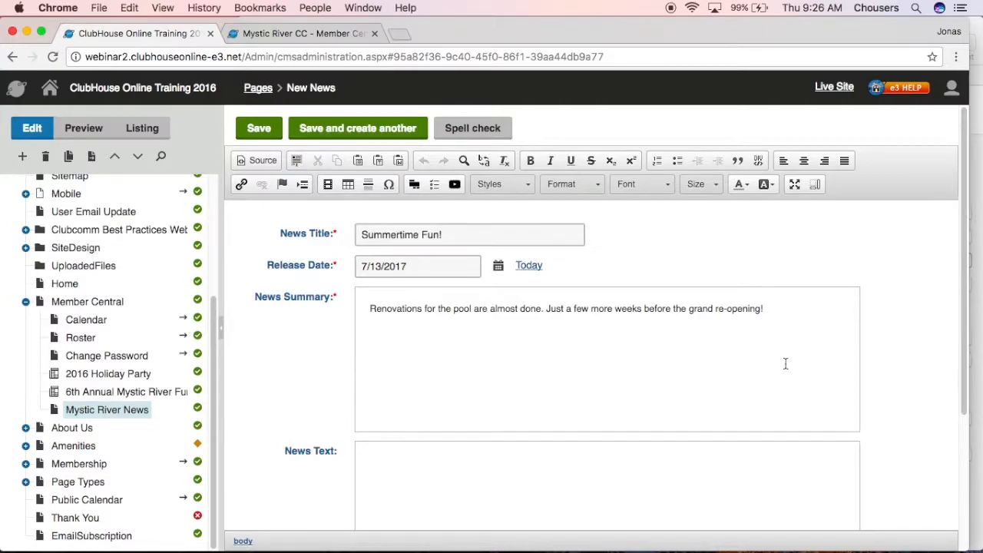
pyautogui.click(981, 284)
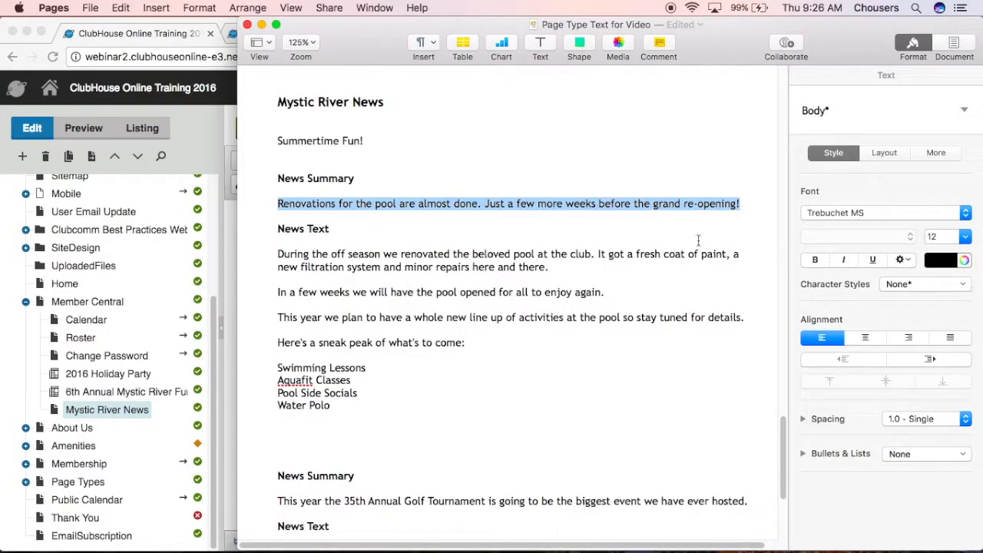
pyautogui.moveTo(347, 412); pyautogui.dragTo(275, 251)
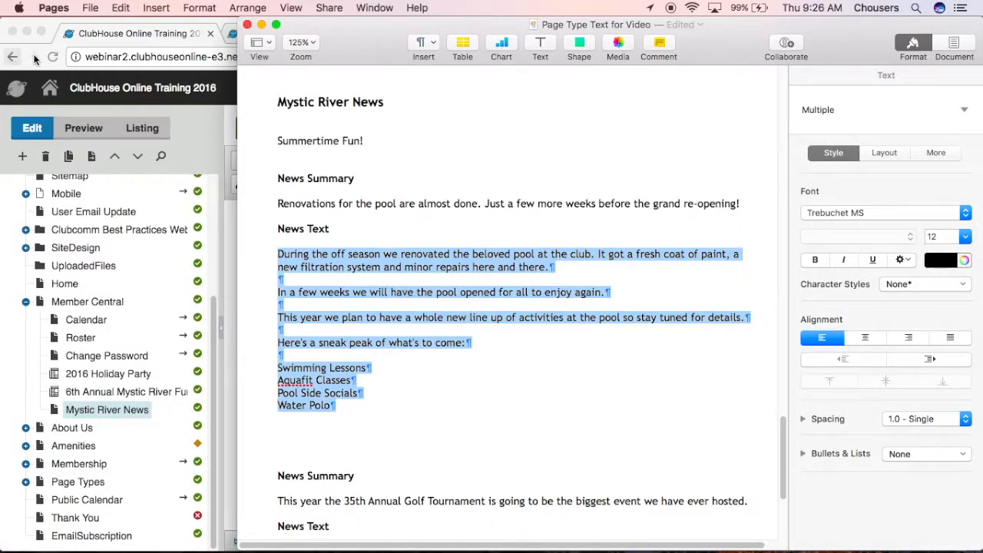
pyautogui.click(48, 35)
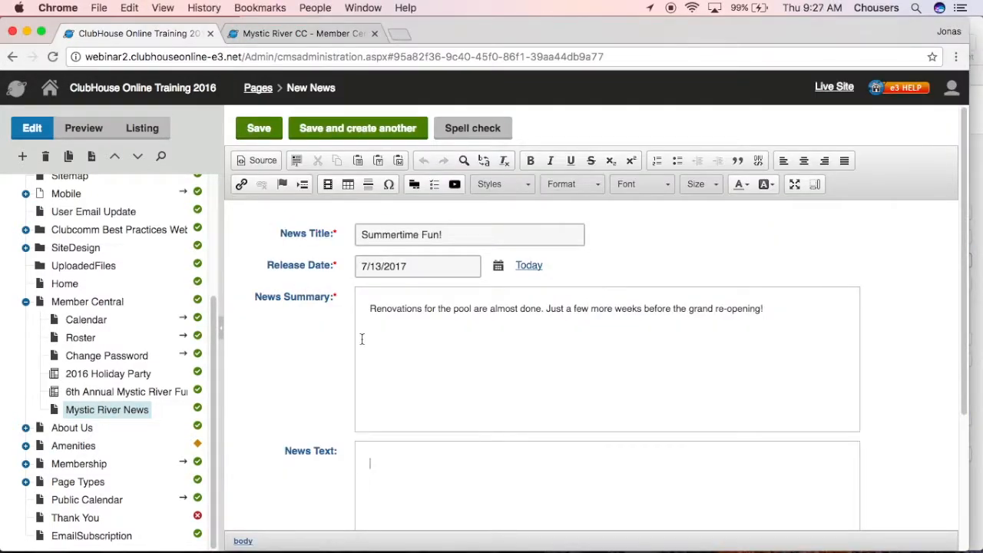
pyautogui.click(380, 160)
pyautogui.write("This year we plan to have a whole new line up of activities at the pool so stay tuned for details. Here's a sneak peak of what's to come: Swimming Lessons Aquafit Classes Pool Side Socials Water Polo")
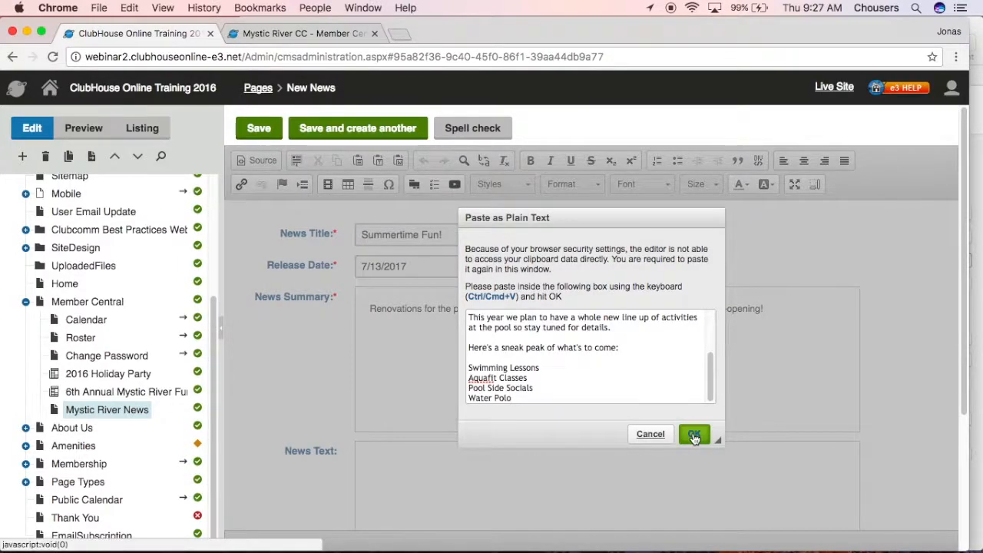
pyautogui.click(694, 433)
pyautogui.moveTo(854, 513); pyautogui.dragTo(861, 412)
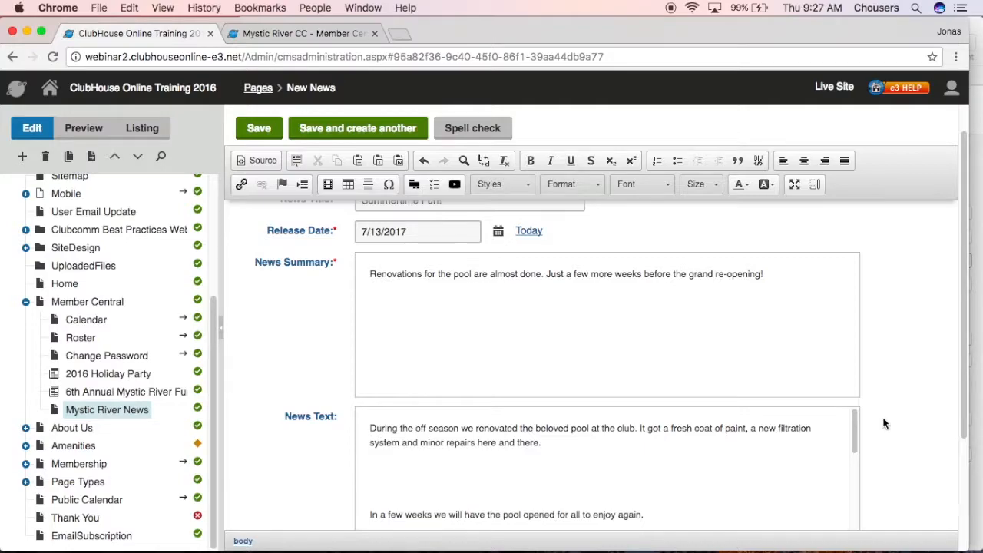
# Upload swim banner.jpeg as the Summertime Fun! teaser image, save the article, and start another news item
pyautogui.scroll(-5, 883, 422)
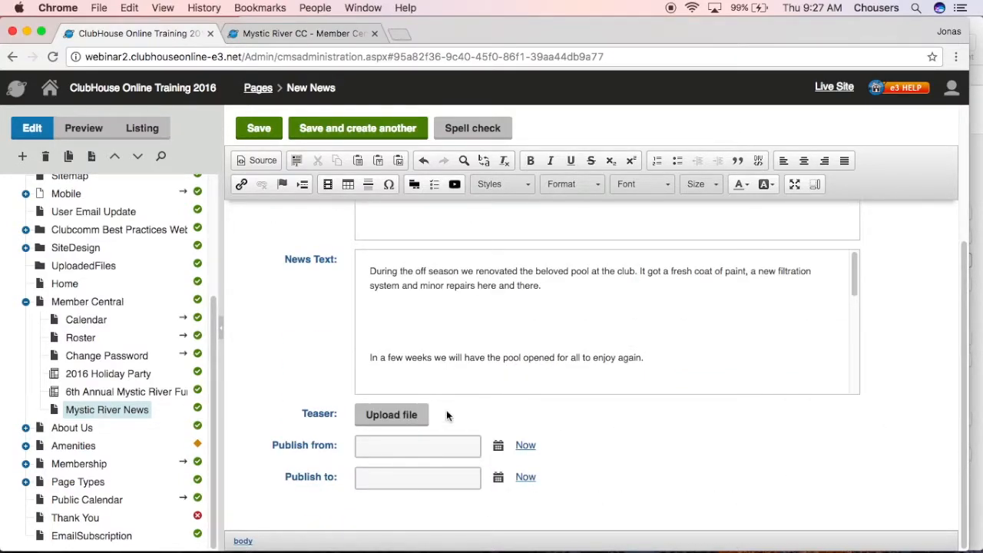
pyautogui.click(298, 34)
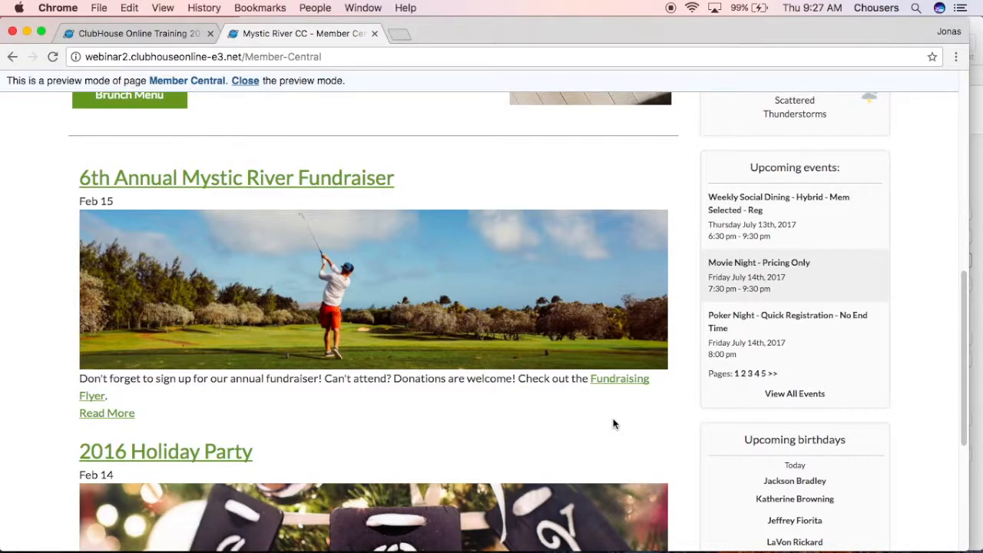
pyautogui.click(162, 34)
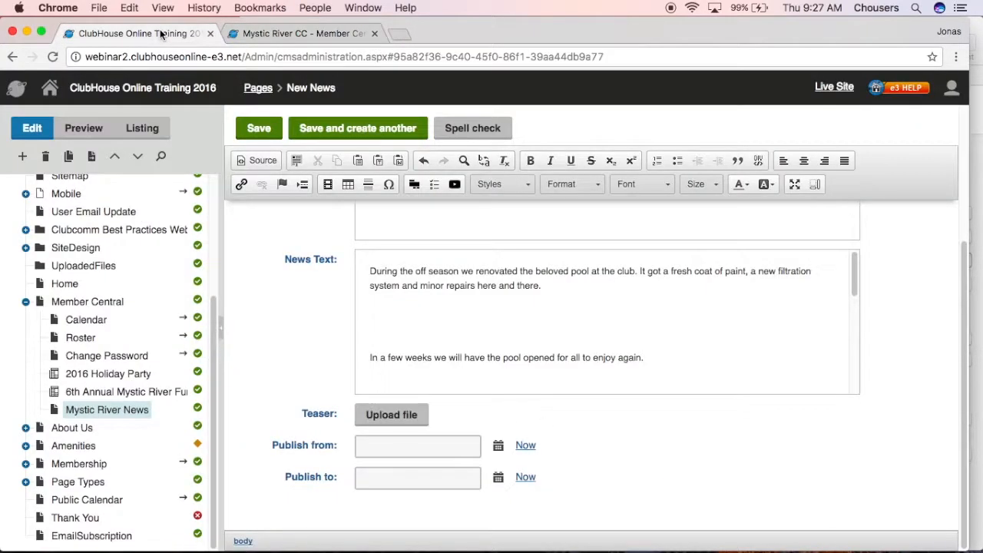
pyautogui.click(389, 420)
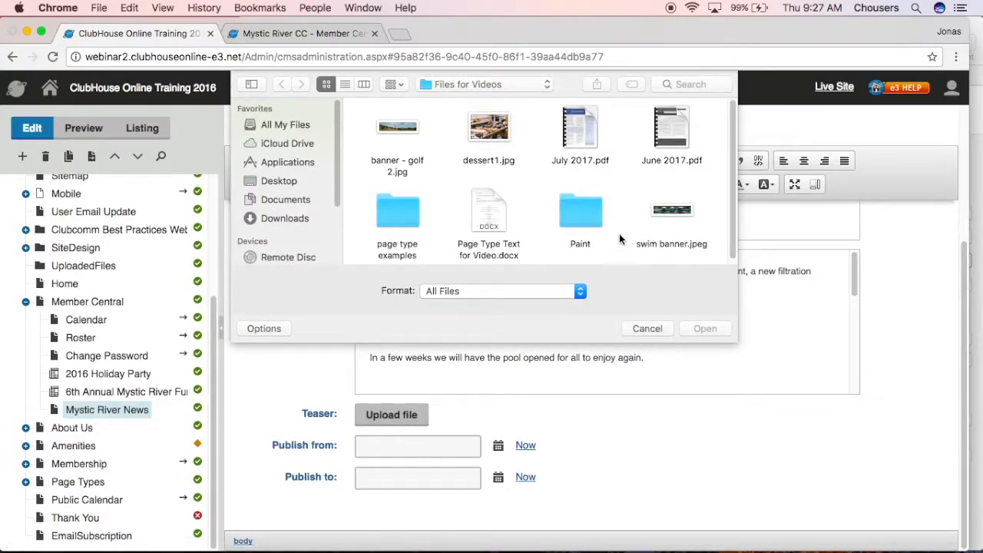
pyautogui.click(665, 218)
pyautogui.click(704, 331)
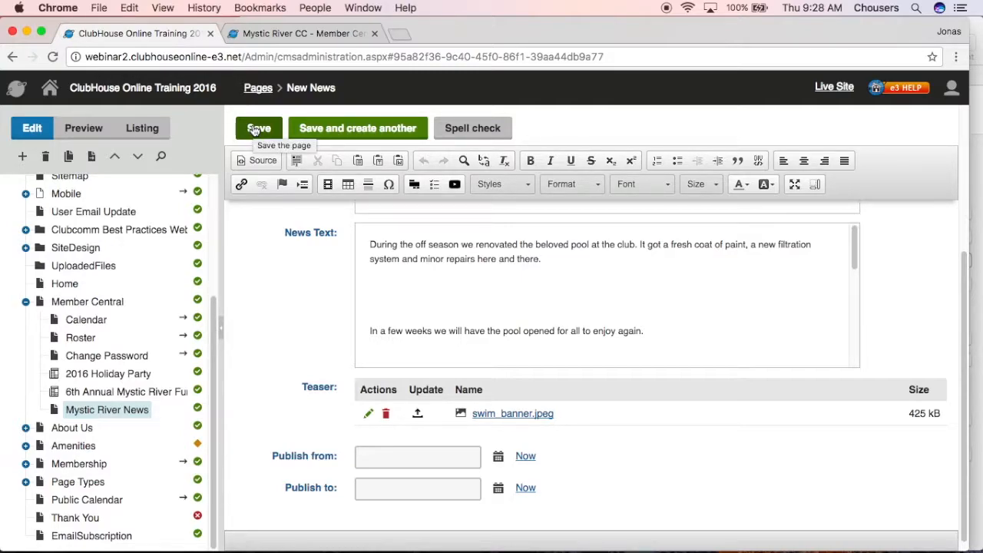
pyautogui.click(311, 134)
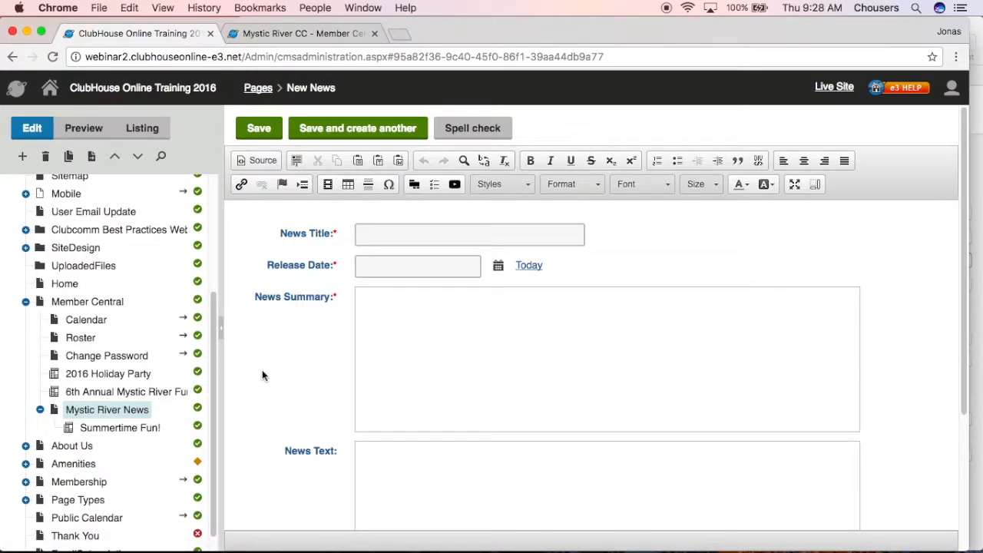
# Title the new news item "35th Annual golf Tournament" and set its release date to today
pyautogui.click(395, 233)
pyautogui.write('35th ')
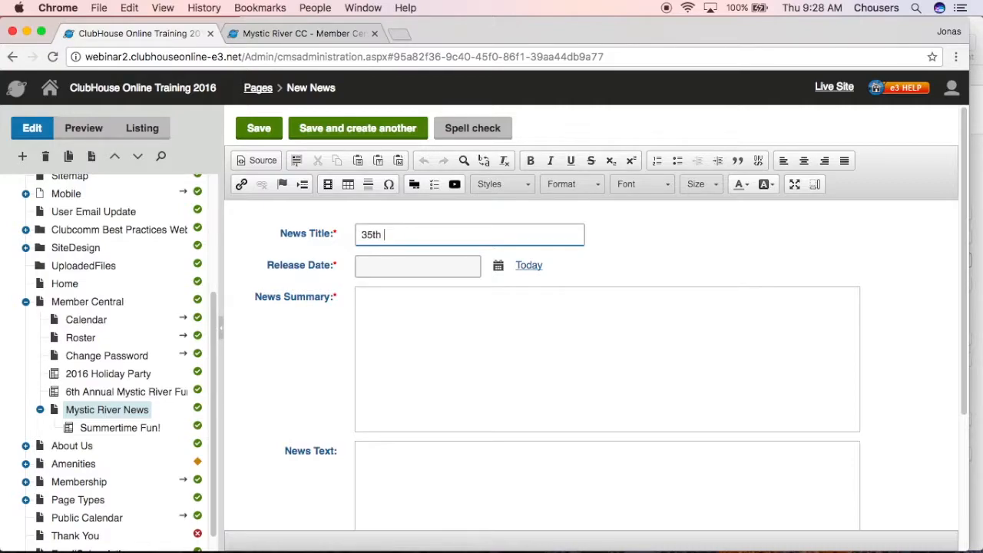
pyautogui.write('Annual golf Tournament')
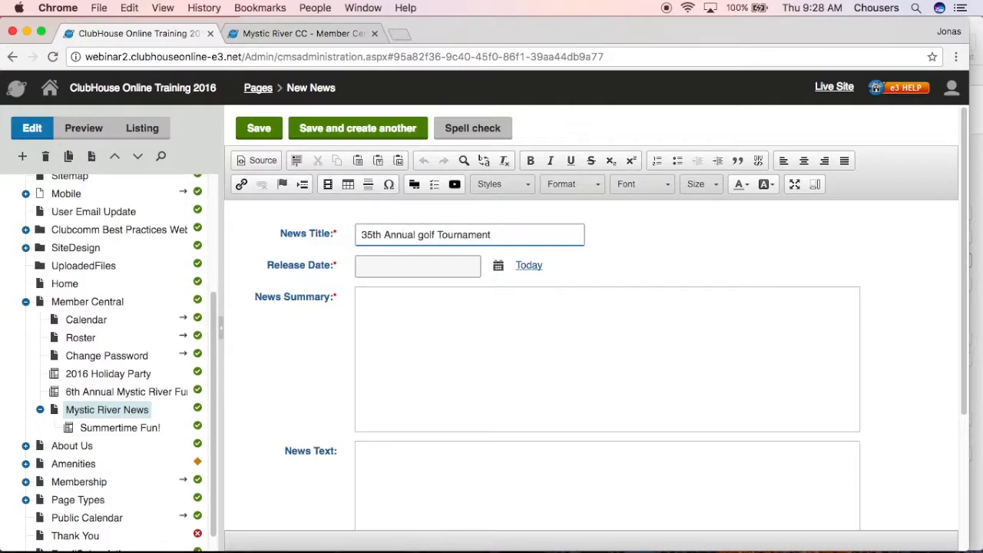
pyautogui.click(529, 266)
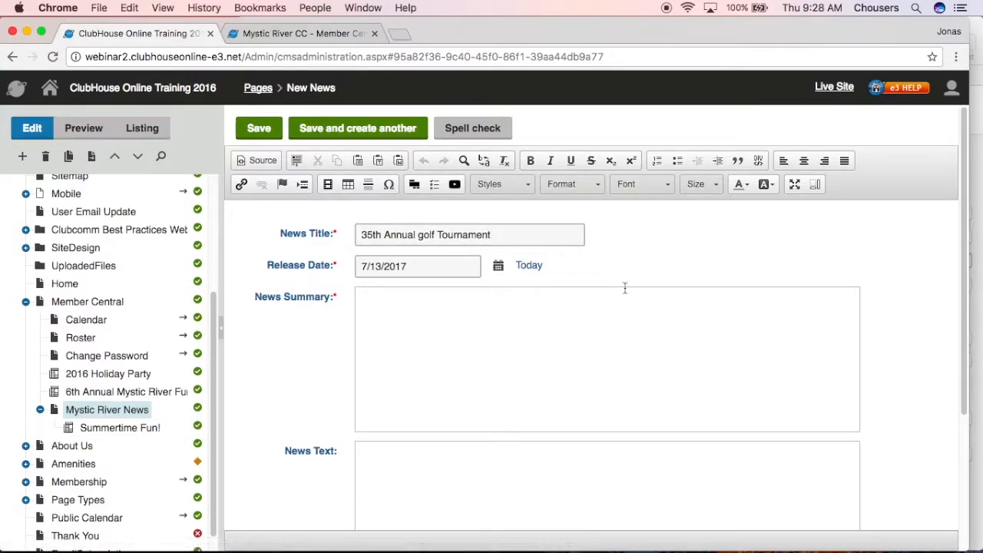
# Copy the golf tournament summary sentence from the Pages document and paste it as plain text into the News Summary
pyautogui.press('super+Tab')
pyautogui.scroll(-4, 500, 472)
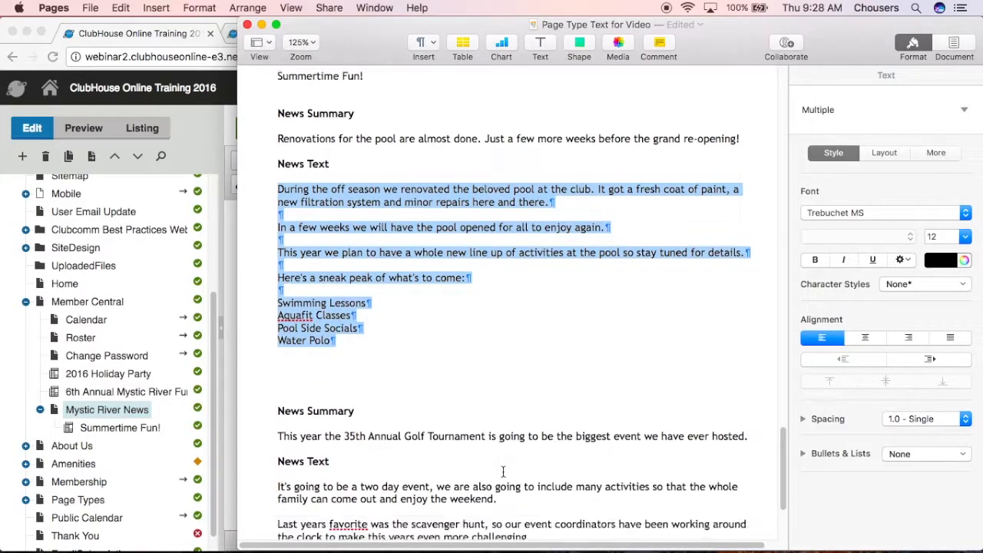
pyautogui.moveTo(764, 359); pyautogui.dragTo(255, 366)
pyautogui.click(255, 367)
pyautogui.moveTo(759, 357); pyautogui.dragTo(275, 361)
pyautogui.press('super+c')
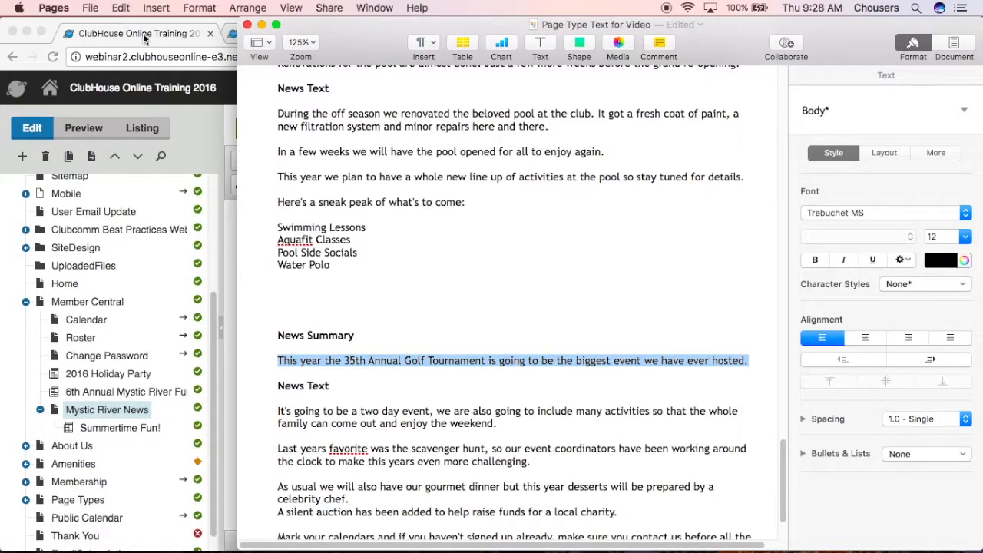
pyautogui.click(38, 40)
pyautogui.click(437, 347)
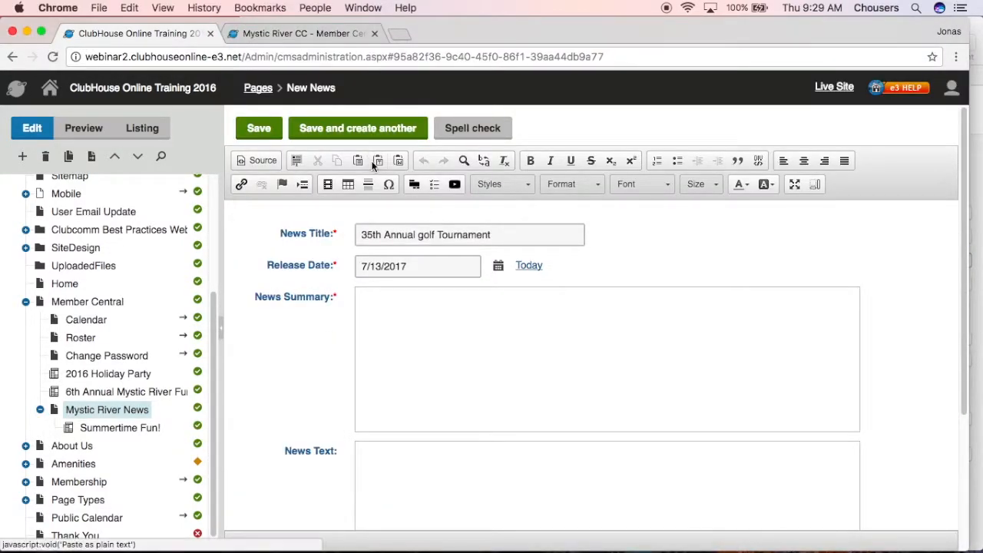
pyautogui.click(378, 161)
pyautogui.press('super+v')
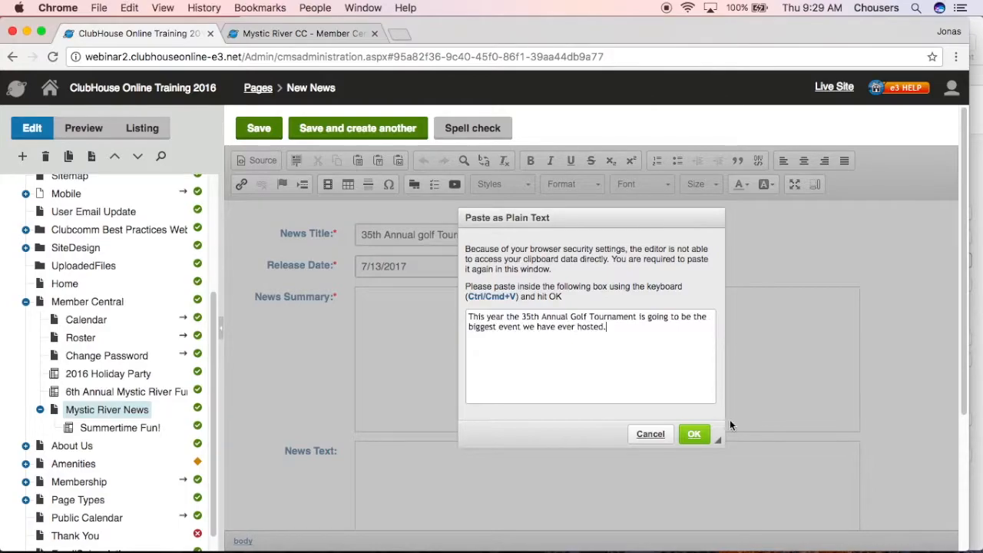
pyautogui.click(693, 434)
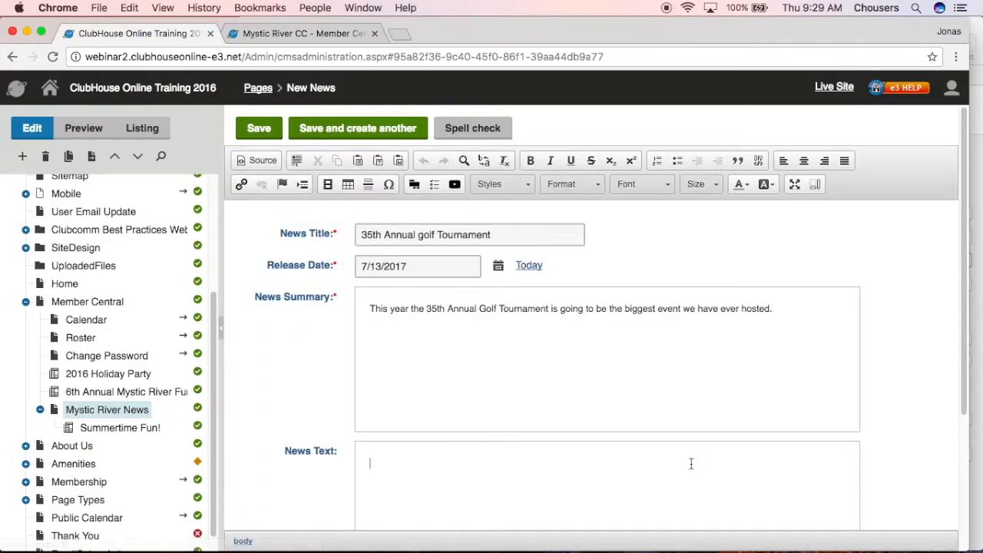
# Copy the golf tournament News Text paragraphs from the Pages document and paste them as plain text into the News Text
pyautogui.click(970, 280)
pyautogui.scroll(-3, 728, 461)
pyautogui.moveTo(735, 483); pyautogui.dragTo(269, 315)
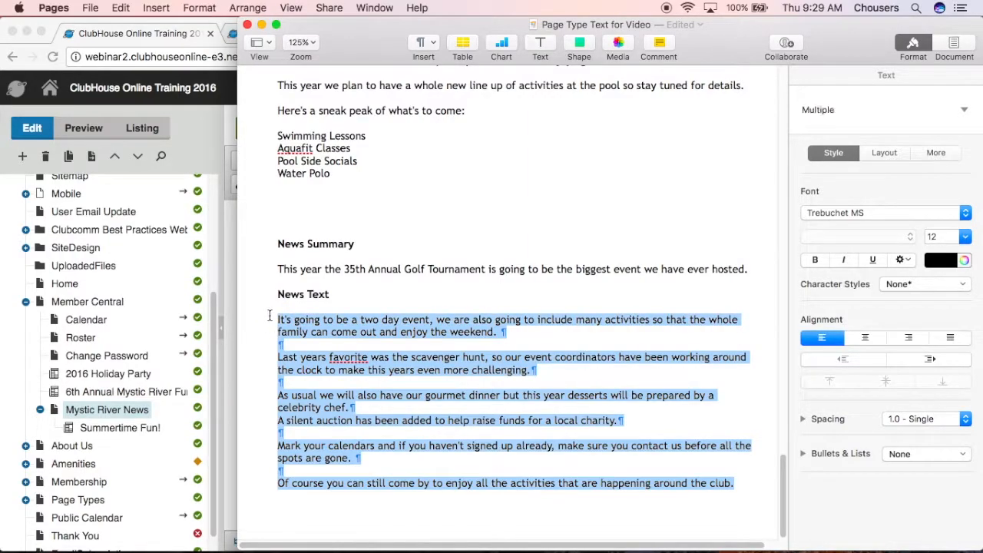
pyautogui.click(44, 46)
pyautogui.click(377, 159)
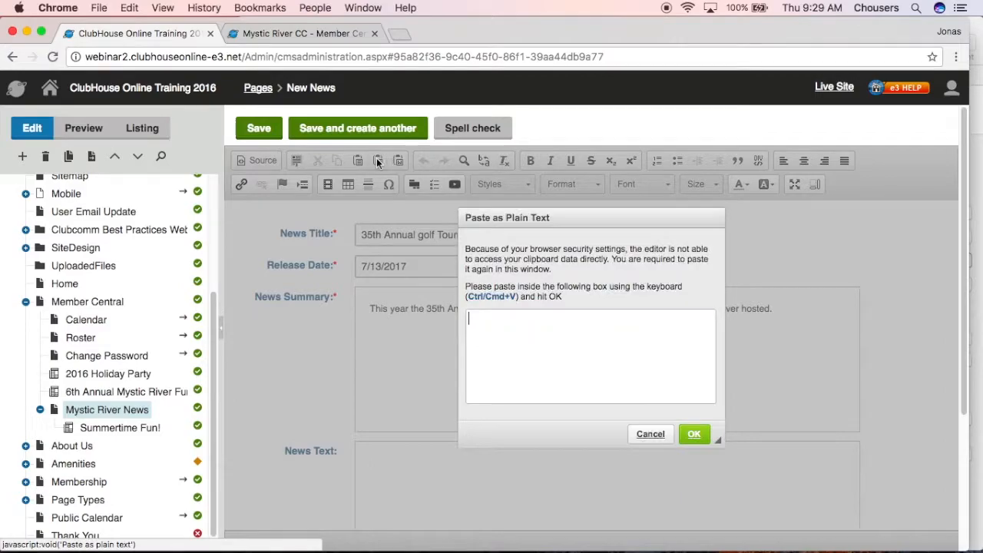
pyautogui.press('super+v')
pyautogui.click(693, 435)
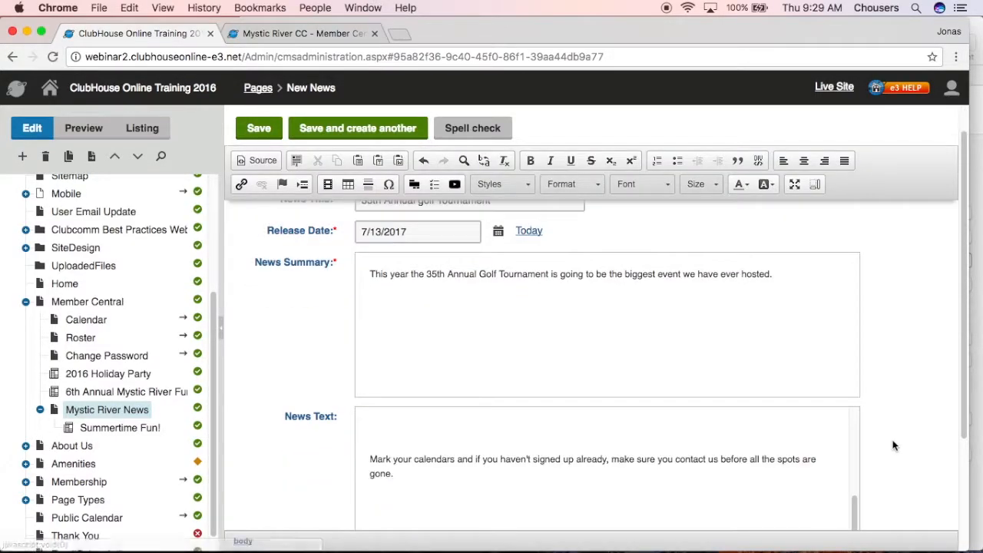
# Upload "banner - golf 2.jpg" as the golf tournament article's teaser image and save the article
pyautogui.scroll(-1, 892, 446)
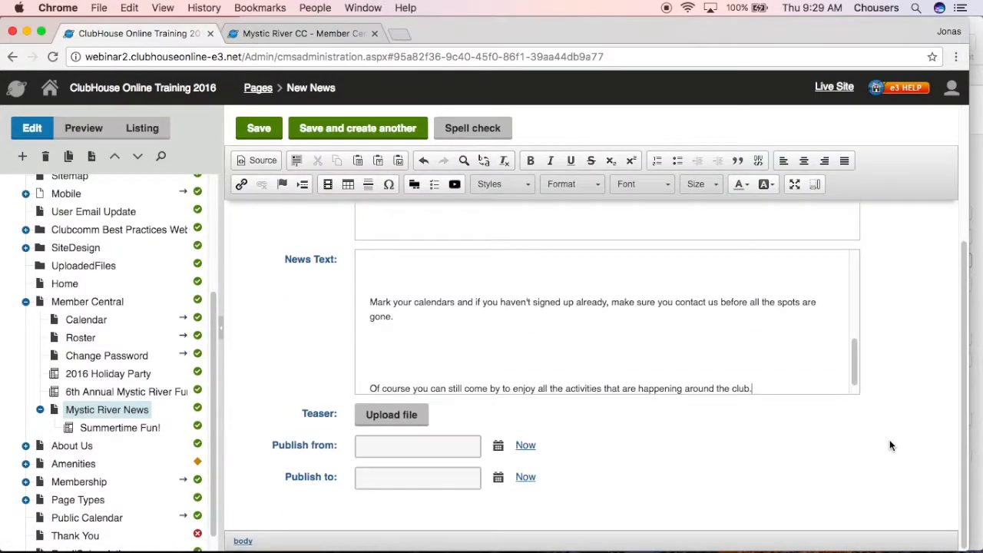
pyautogui.click(369, 420)
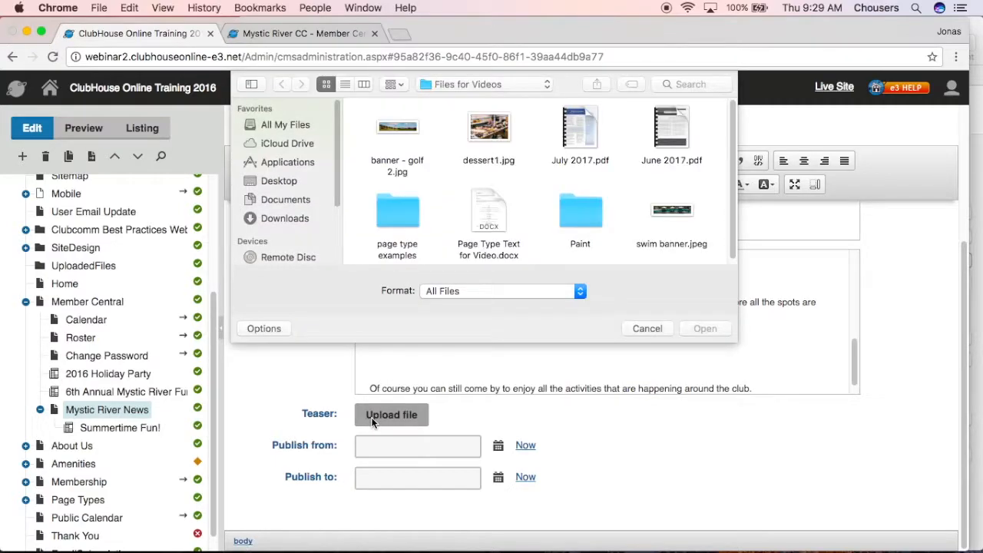
pyautogui.click(393, 127)
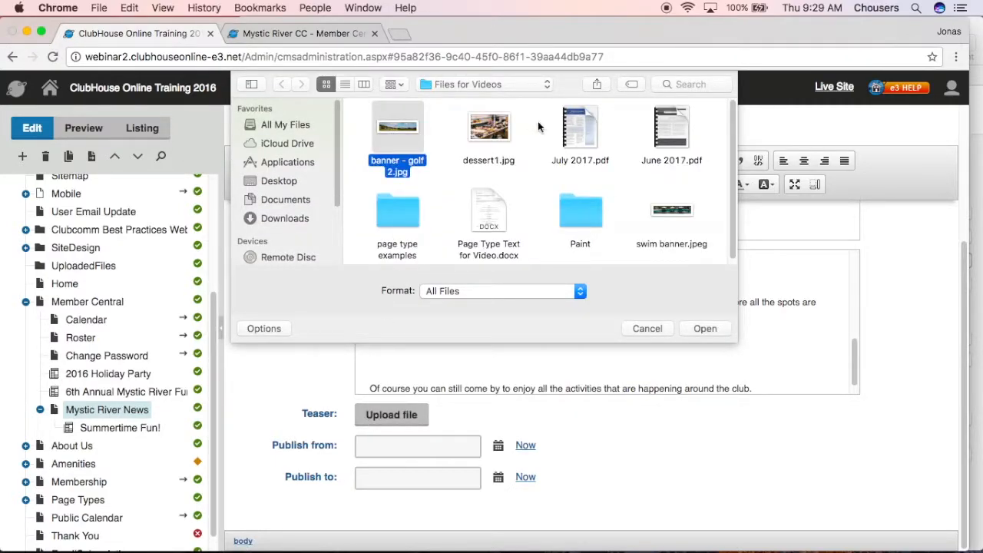
pyautogui.click(686, 330)
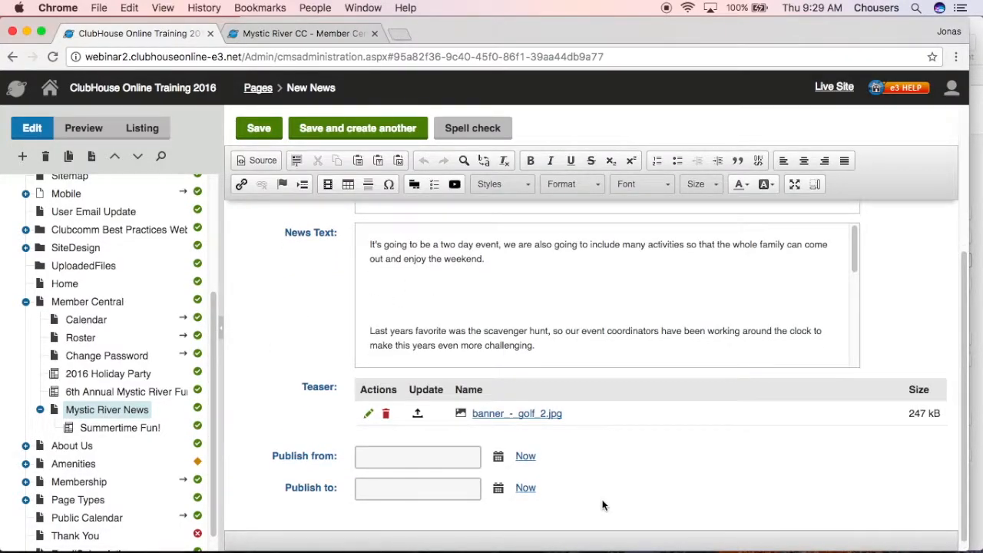
pyautogui.click(259, 129)
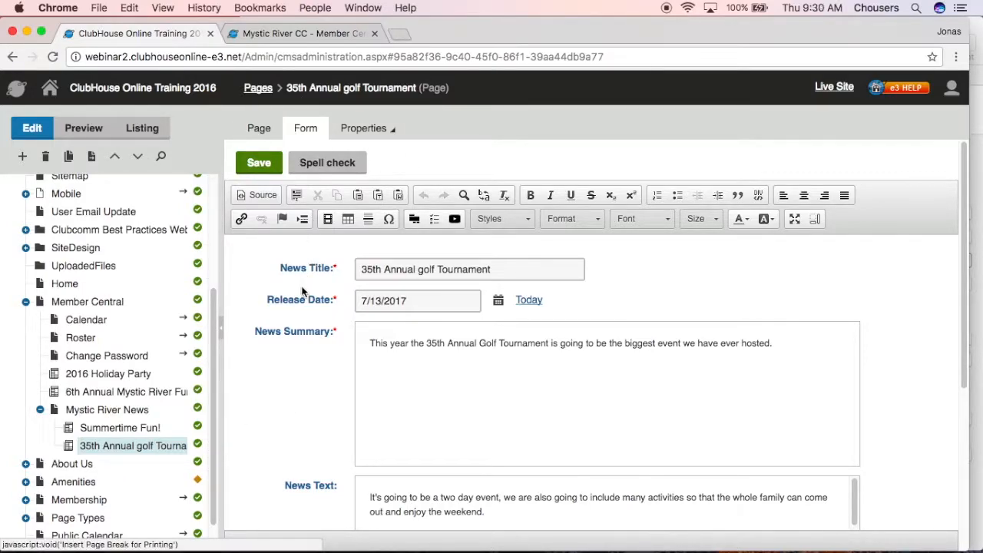
pyautogui.click(466, 267)
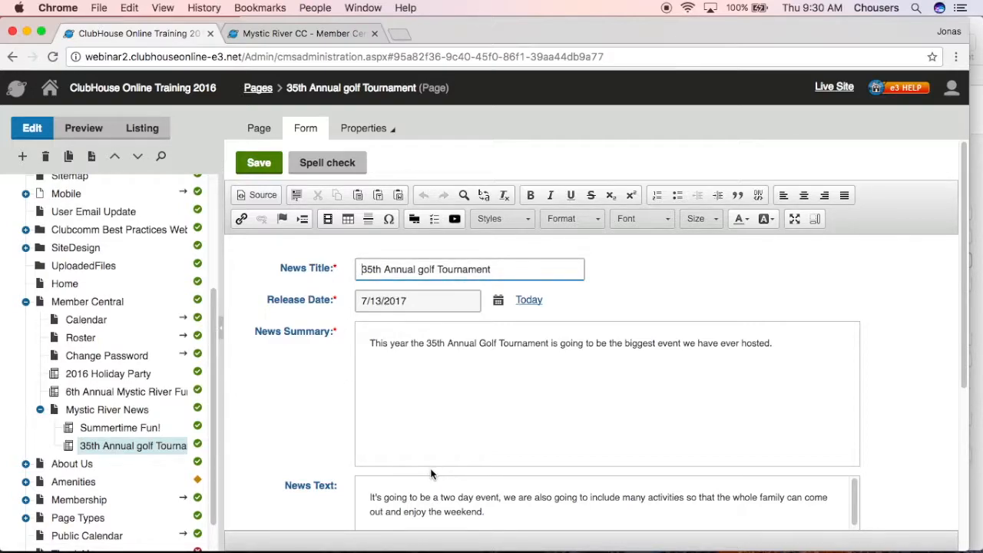
pyautogui.click(614, 438)
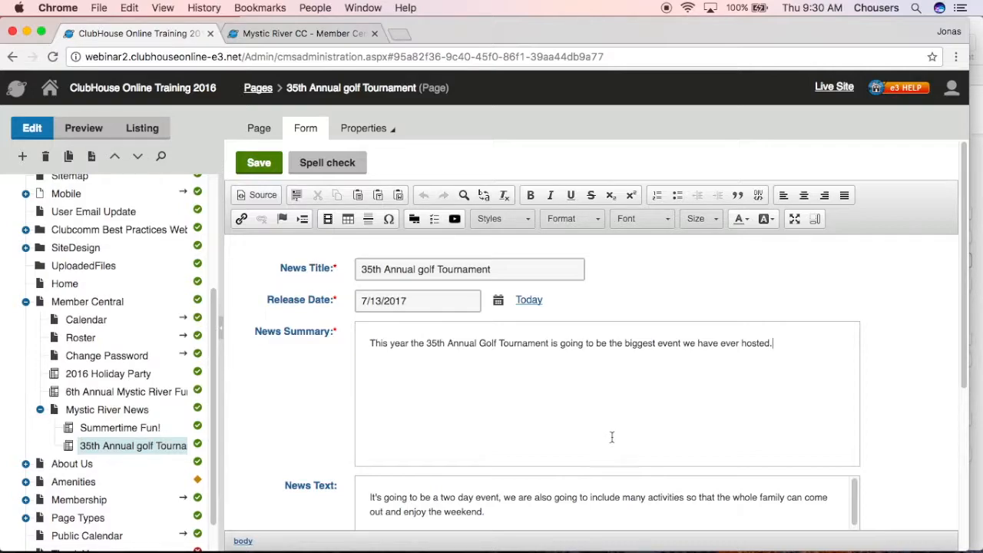
# Open the Member Central page in the page editor and examine its news repeater section
pyautogui.click(110, 302)
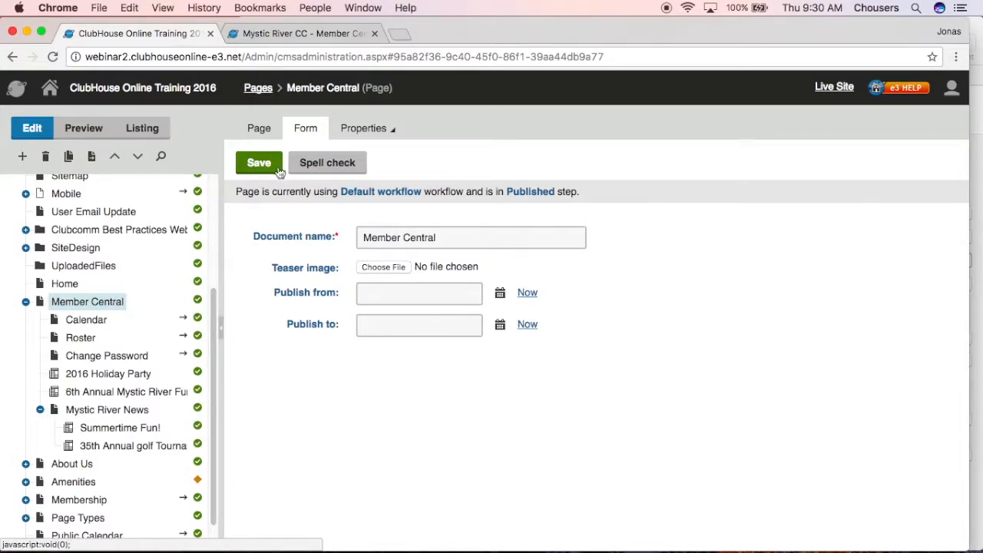
pyautogui.click(276, 135)
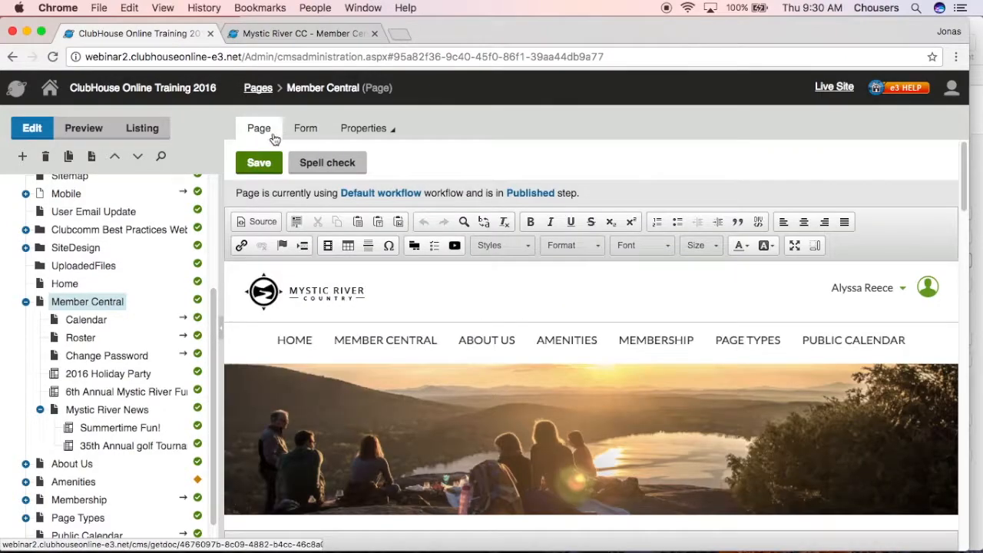
pyautogui.scroll(-10, 237, 317)
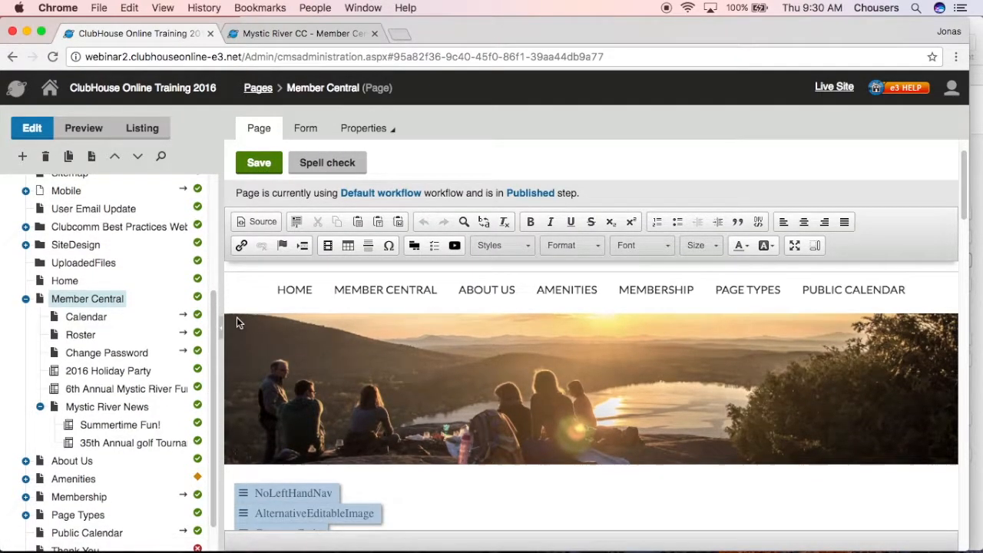
pyautogui.scroll(-10, 236, 317)
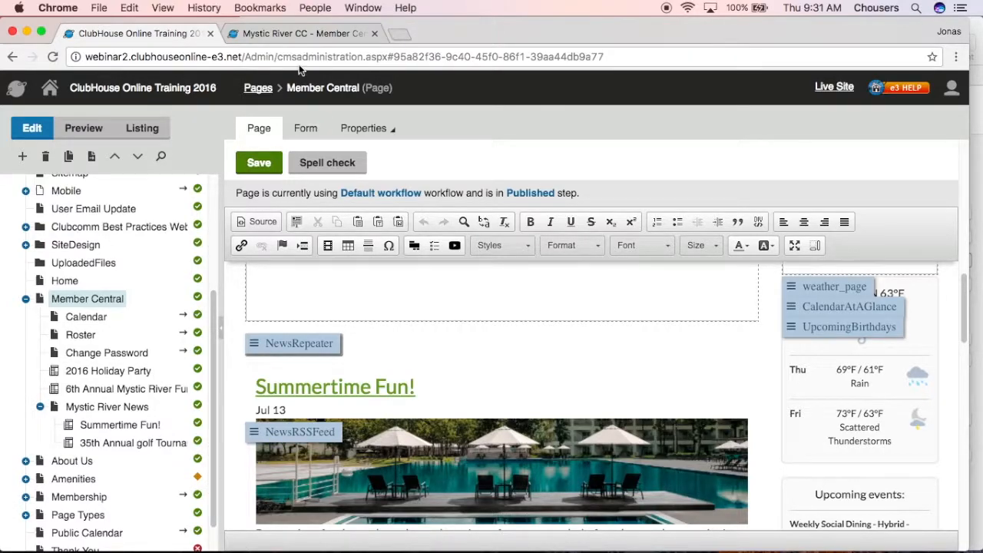
# Reload the Member Central preview of the website and check its news feed for the new articles
pyautogui.click(302, 40)
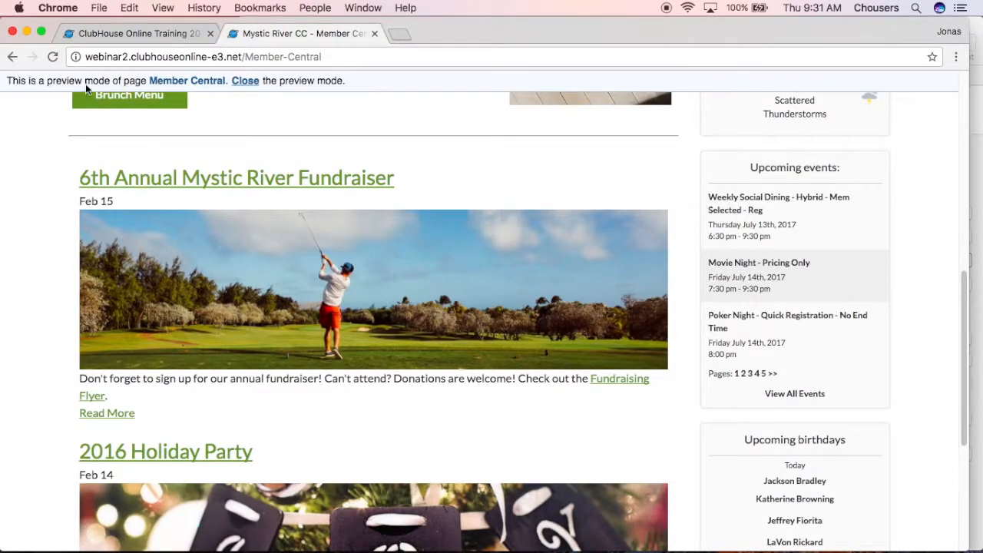
pyautogui.click(53, 58)
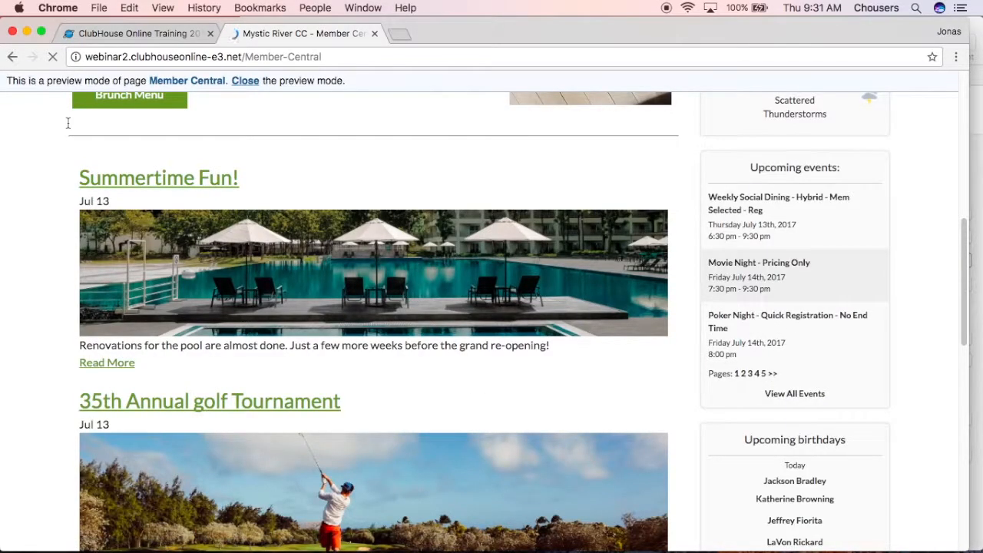
pyautogui.scroll(2, 68, 127)
pyautogui.scroll(5, 69, 128)
# Open the Mystic River News page under Member Central on the website and review its list of articles
pyautogui.moveTo(304, 182)
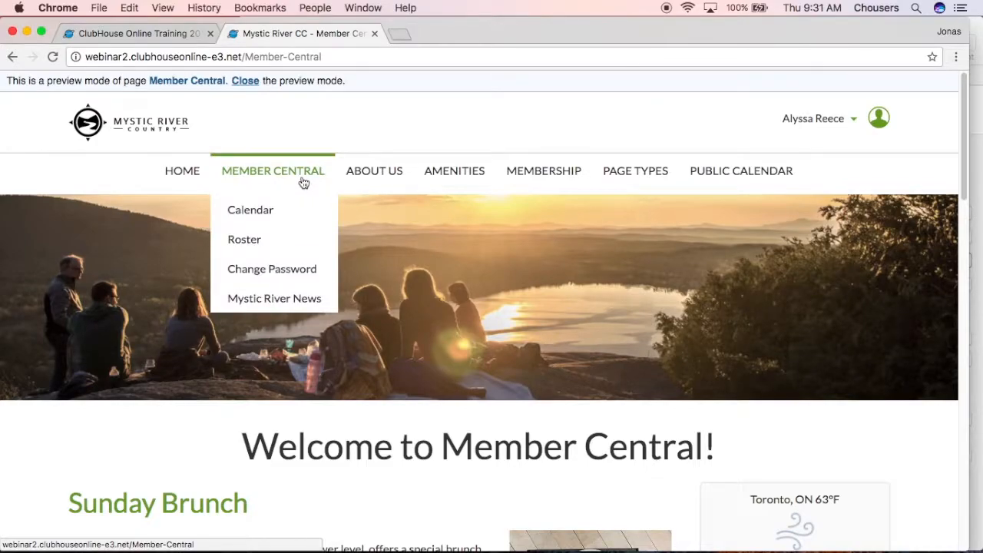
pyautogui.click(281, 300)
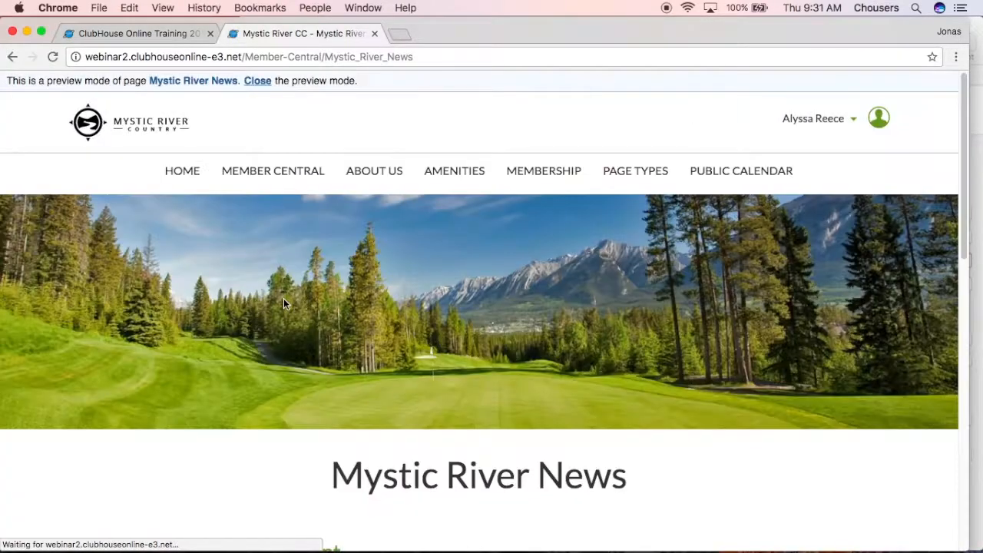
pyautogui.scroll(-6, 276, 292)
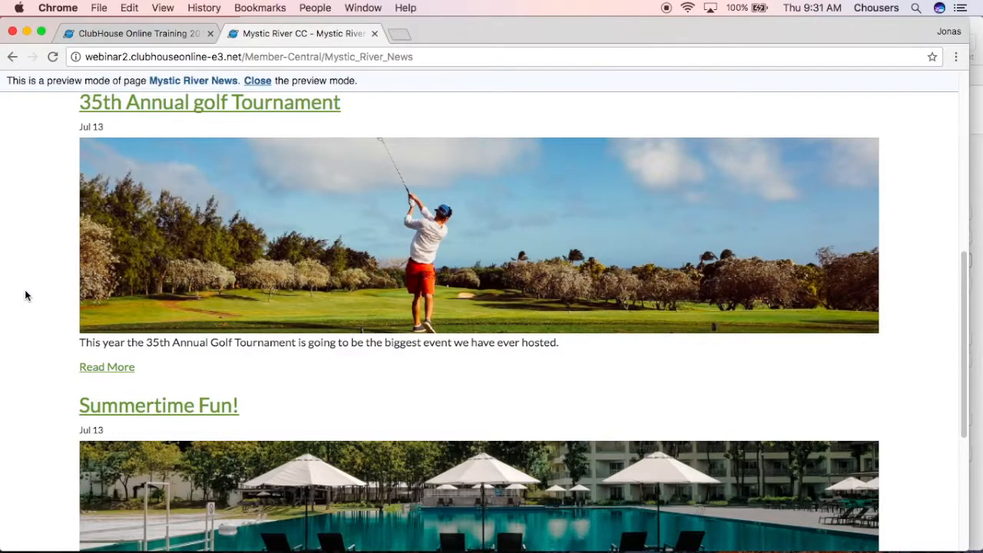
# Open the 35th Annual golf Tournament article from the news list and review its full text
pyautogui.click(210, 106)
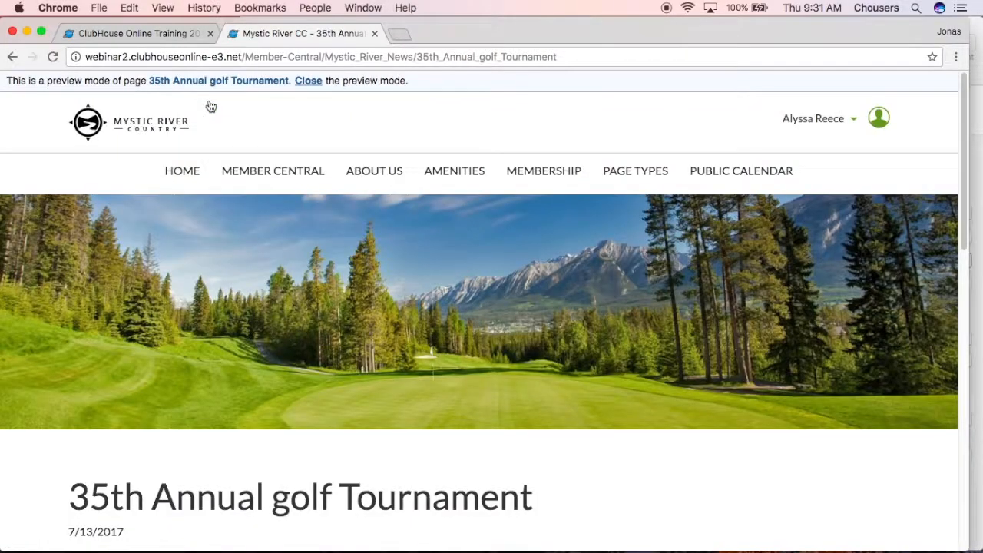
pyautogui.scroll(-7, 383, 338)
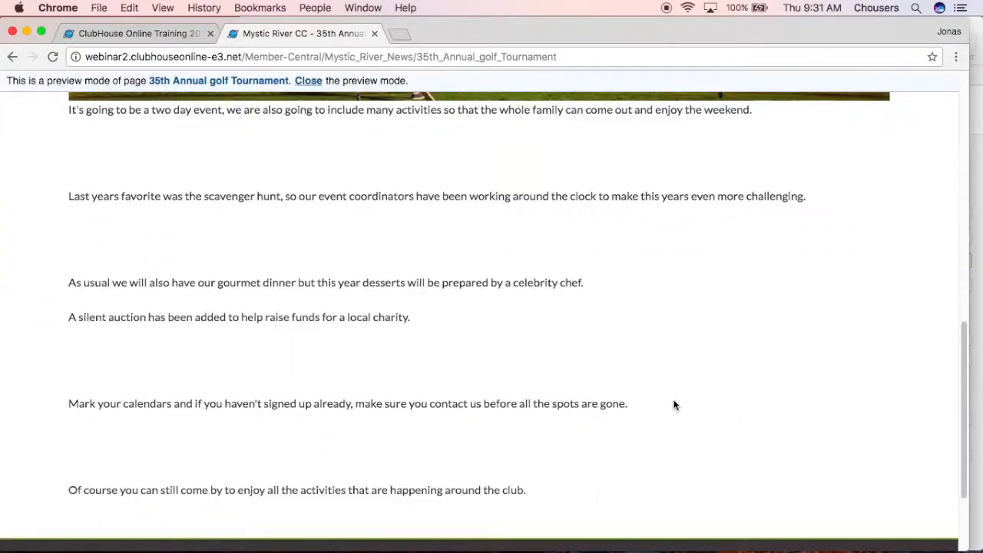
pyautogui.scroll(5, 673, 403)
pyautogui.scroll(3, 673, 405)
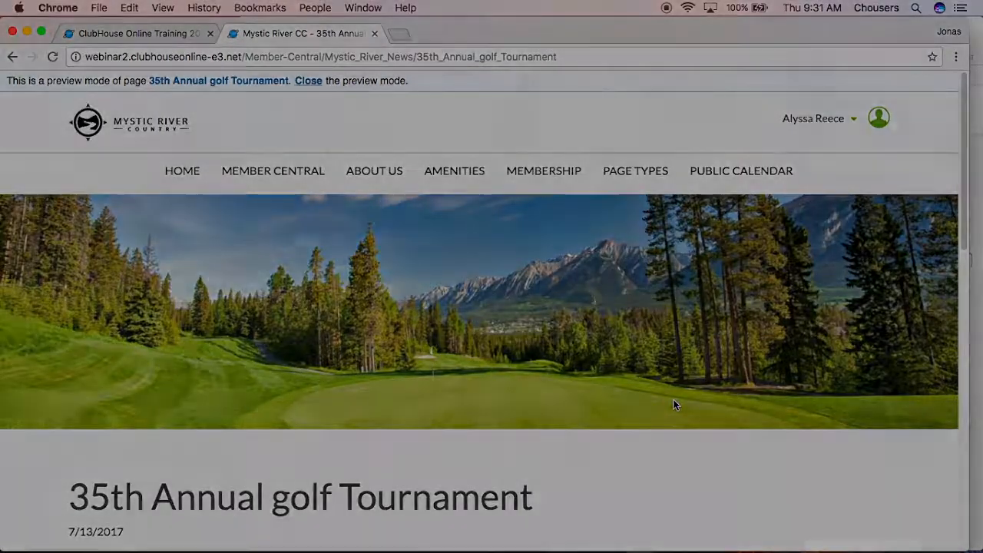